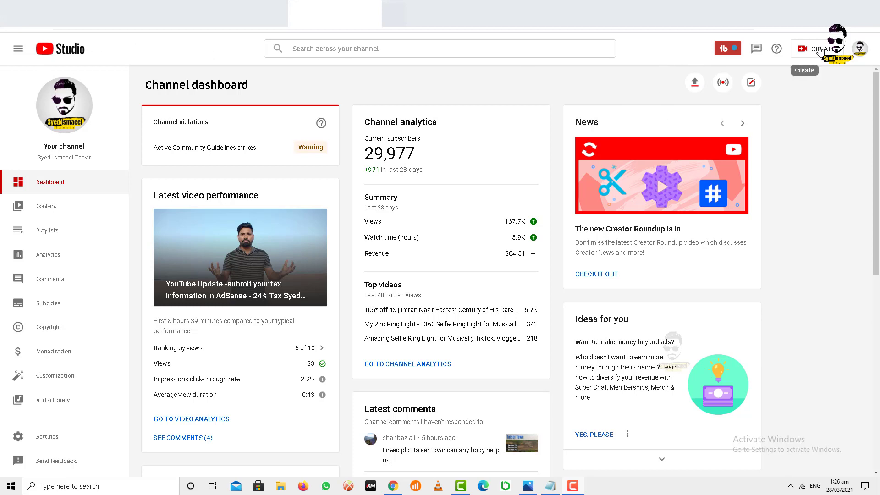
Bring up the YouTube Help article 'Submitting tax info to Google' from YouTube Studio
{"action": "left_click", "coordinate": [147, 14]}
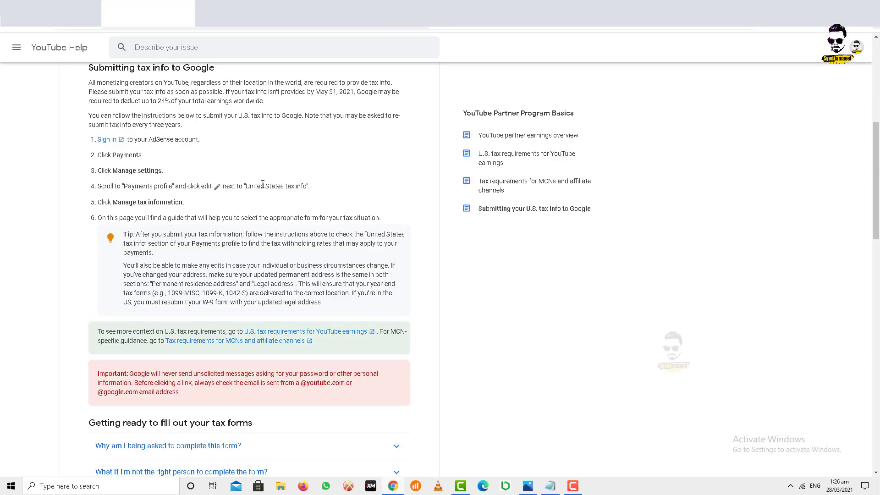
Highlight the help steps on AdSense sign-in, Payments and US tax info, then switch to AdSense Payments
{"action": "left_click_drag", "start_coordinate": [204, 145], "coordinate": [82, 165]}
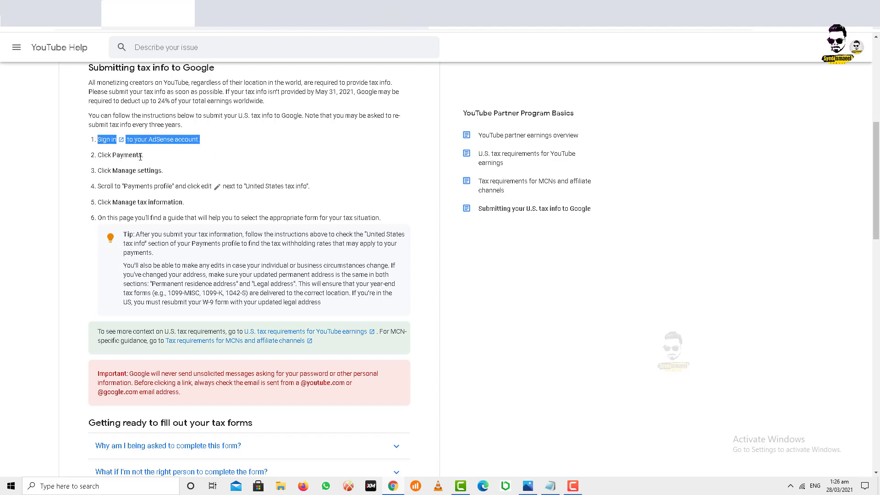
{"action": "left_click_drag", "start_coordinate": [140, 157], "coordinate": [206, 188]}
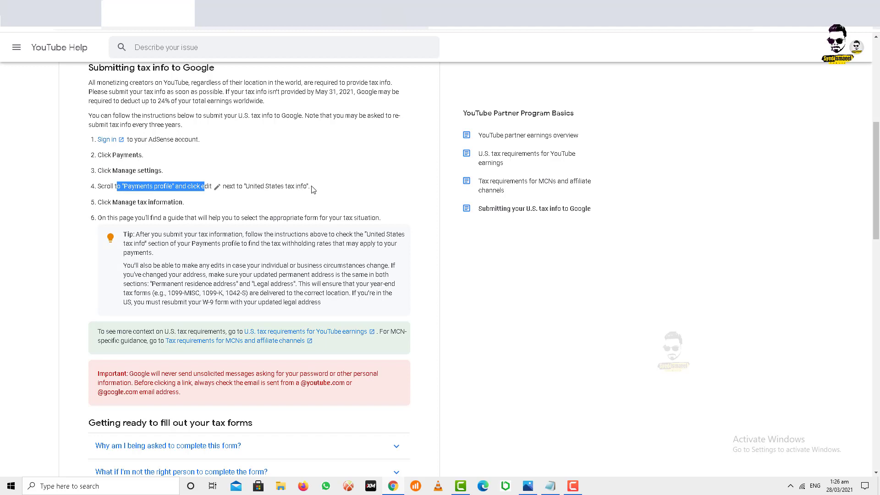
{"action": "left_click_drag", "start_coordinate": [312, 187], "coordinate": [235, 187]}
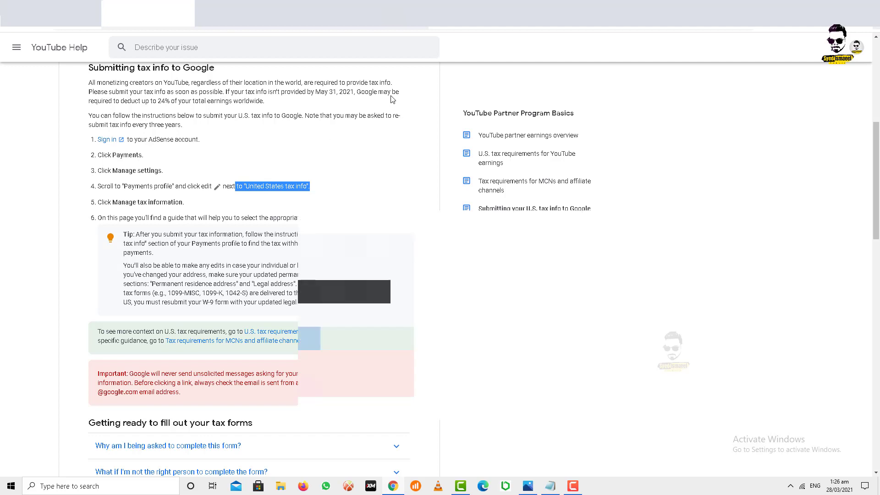
{"action": "left_click", "coordinate": [533, 14]}
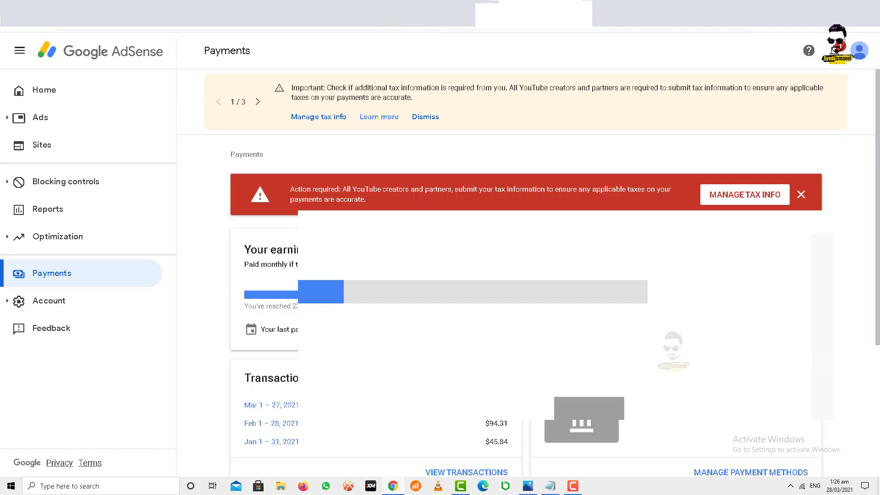
Review the tax notice on AdSense Home, then go from Payments to Manage tax info
{"action": "left_click", "coordinate": [46, 90]}
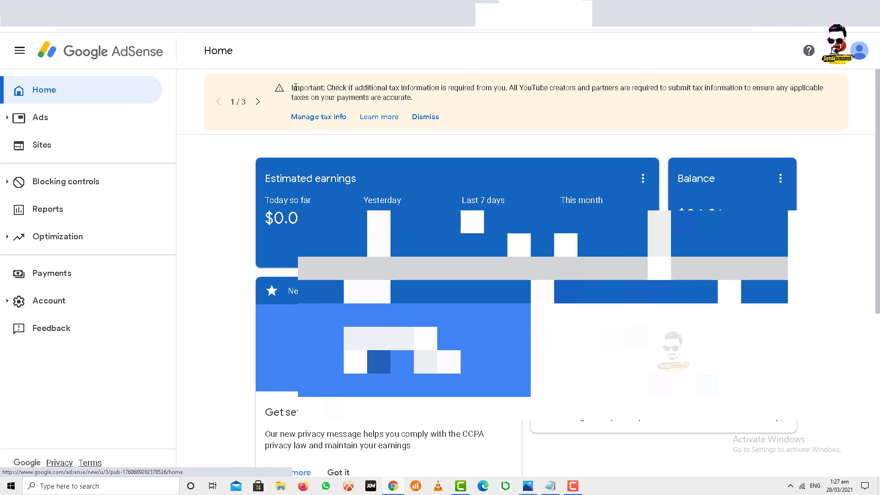
{"action": "left_click_drag", "start_coordinate": [295, 87], "coordinate": [519, 90]}
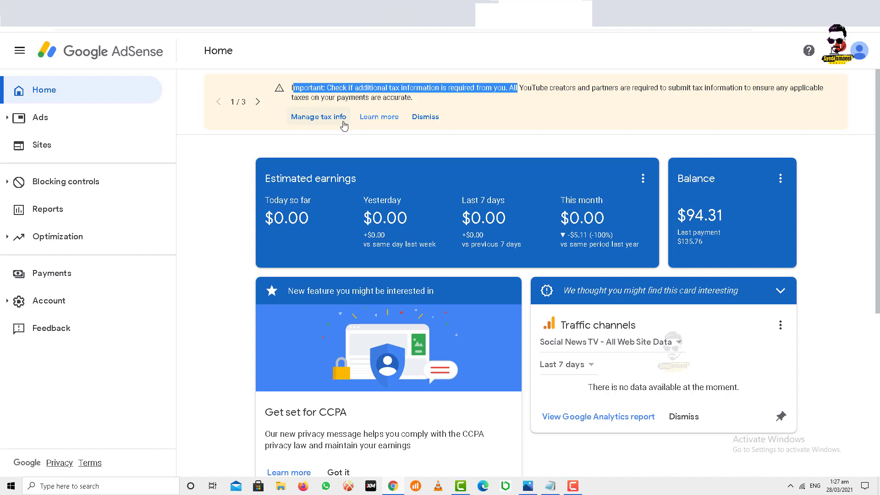
{"action": "left_click", "coordinate": [63, 276]}
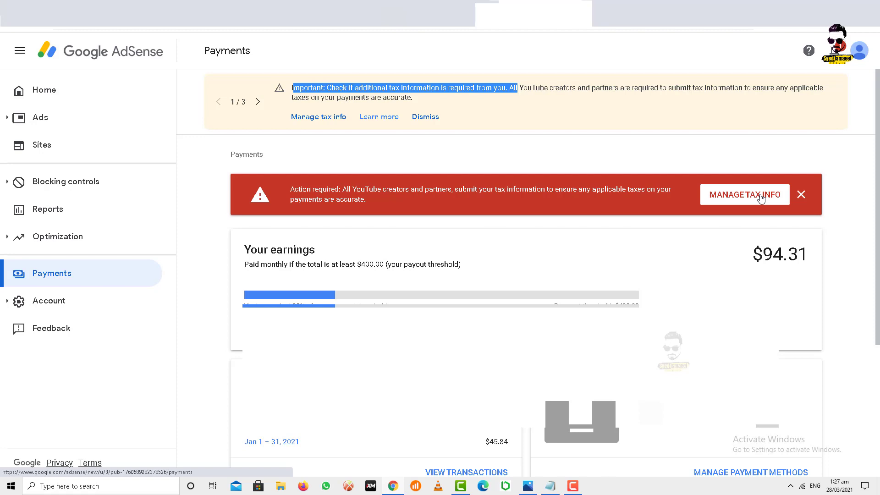
{"action": "left_click", "coordinate": [761, 197]}
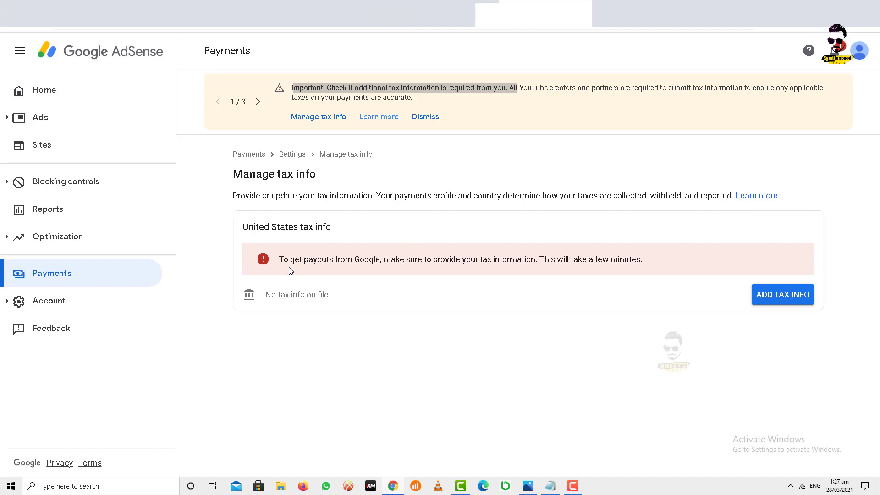
Start adding United States tax info and re-confirm the sign-in with the account password
{"action": "left_click_drag", "start_coordinate": [282, 261], "coordinate": [548, 262]}
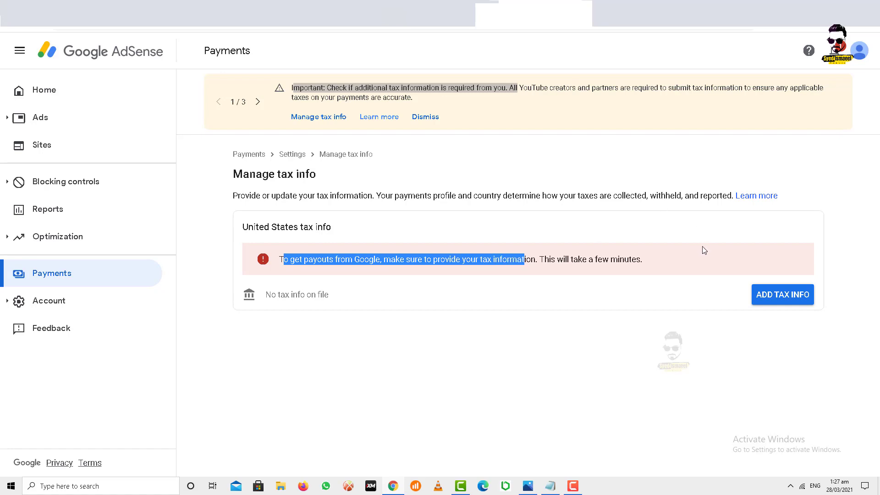
{"action": "left_click", "coordinate": [779, 298]}
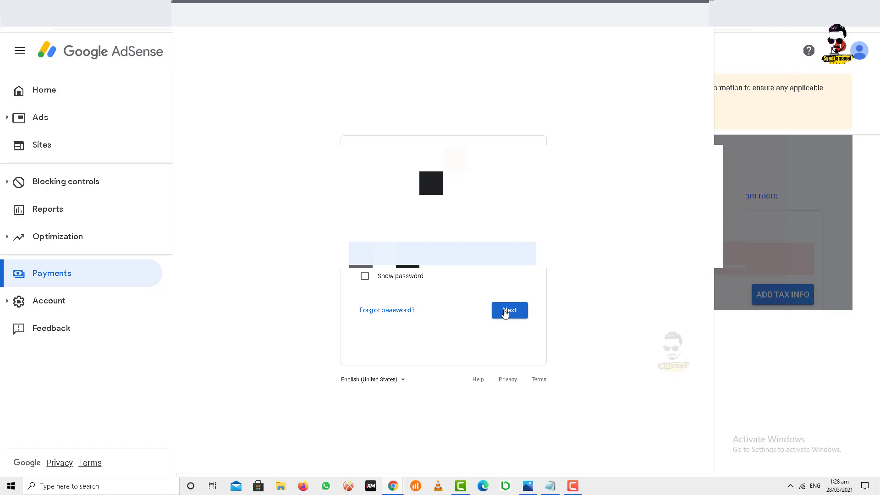
{"action": "left_click", "coordinate": [504, 312]}
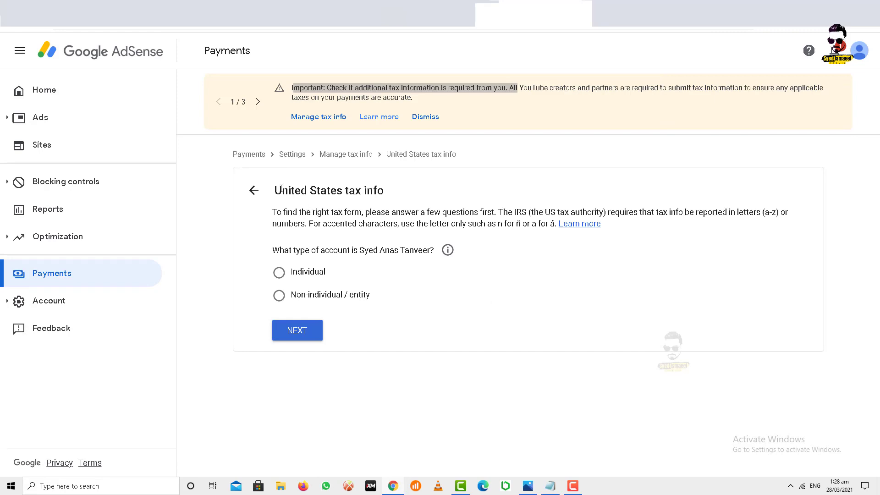
Choose Individual as account type and answer No to being a US citizen or resident
{"action": "left_click_drag", "start_coordinate": [281, 189], "coordinate": [388, 199]}
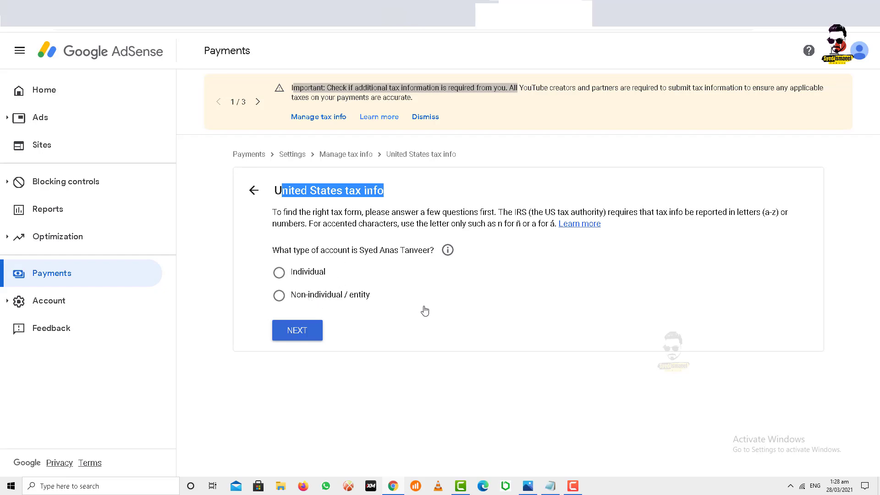
{"action": "left_click", "coordinate": [279, 273]}
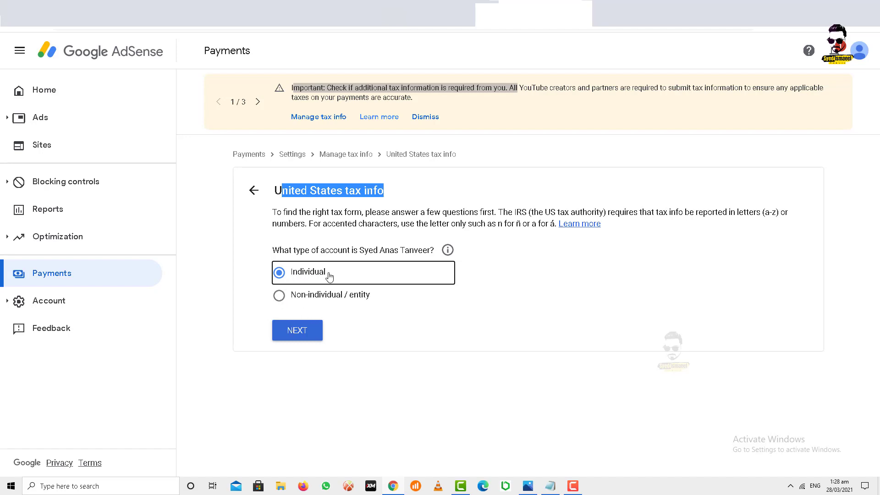
{"action": "left_click", "coordinate": [299, 331]}
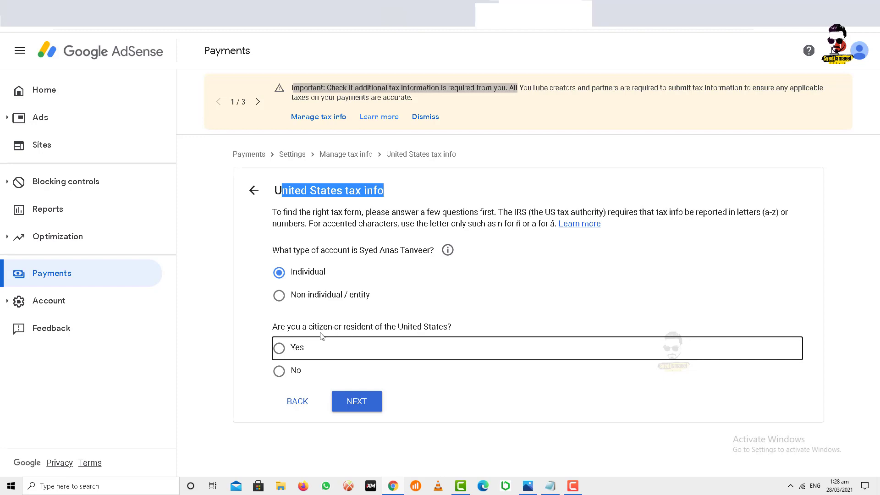
{"action": "left_click", "coordinate": [281, 373]}
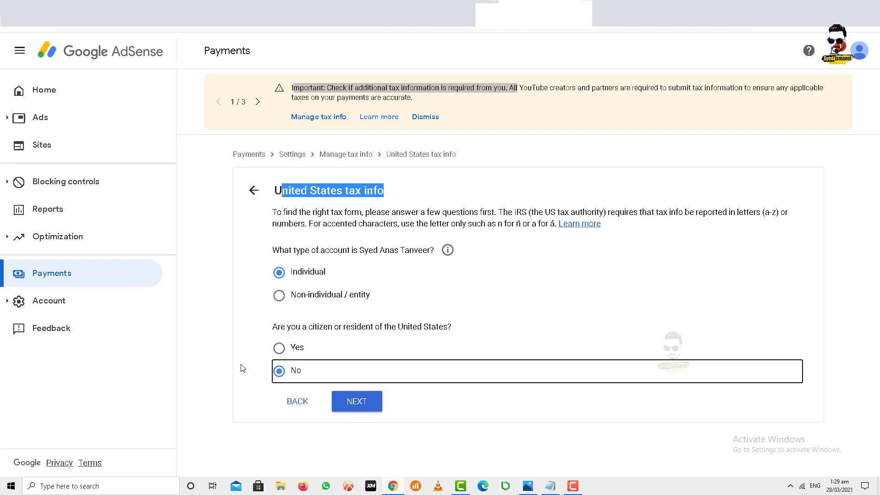
{"action": "left_click", "coordinate": [359, 402]}
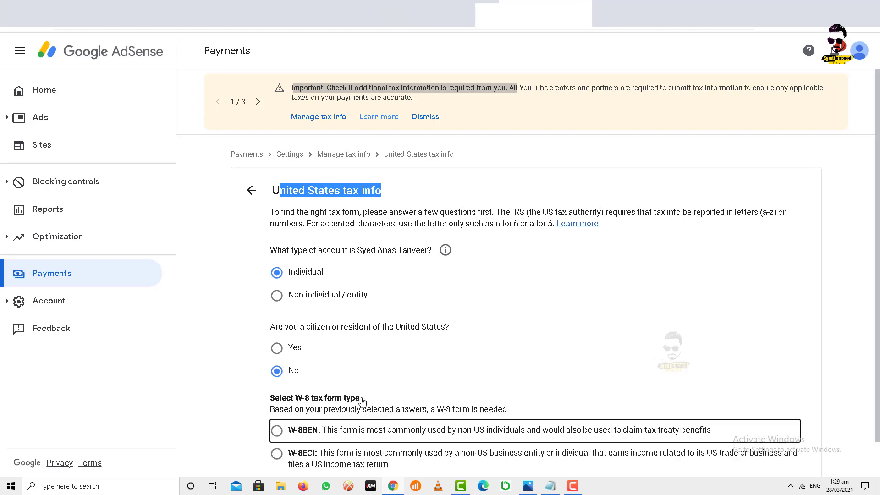
Select the W-8BEN form type and start the W-8BEN form
{"action": "scroll", "coordinate": [386, 302], "scroll_direction": "down", "scroll_amount": 1}
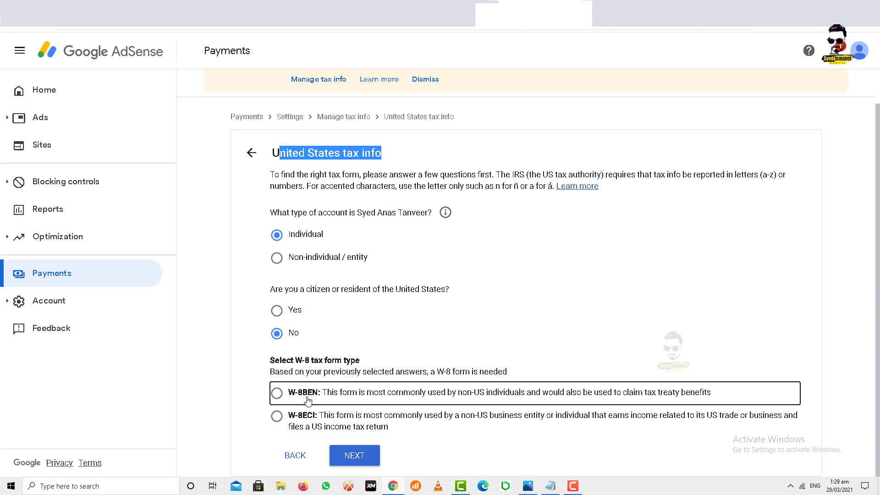
{"action": "left_click", "coordinate": [277, 393]}
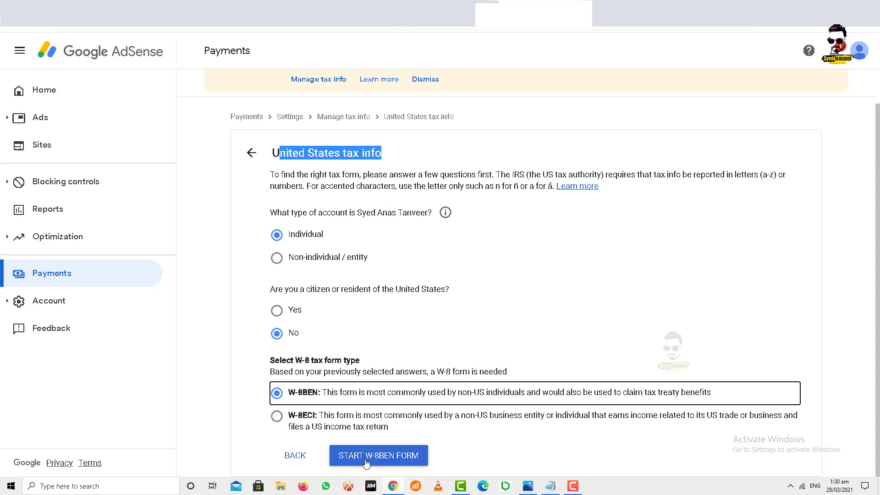
{"action": "left_click", "coordinate": [366, 463]}
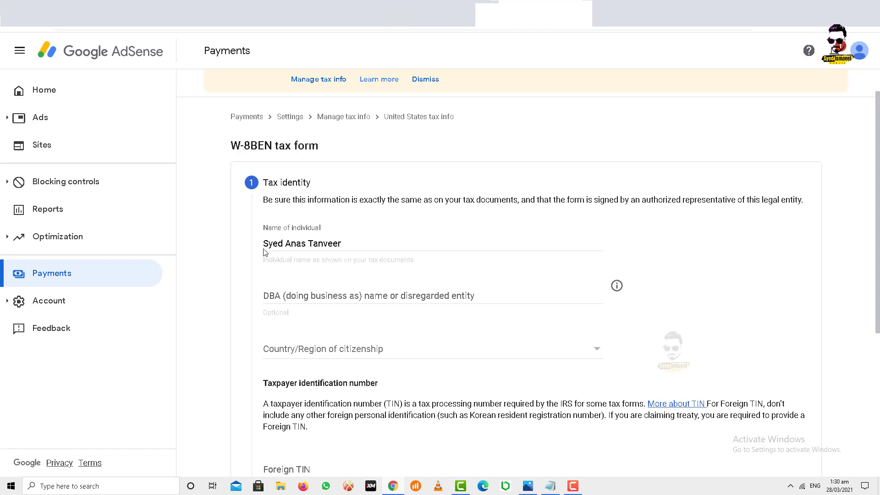
Set the country of citizenship to Pakistan on the Tax identity step
{"action": "left_click_drag", "start_coordinate": [264, 246], "coordinate": [348, 246]}
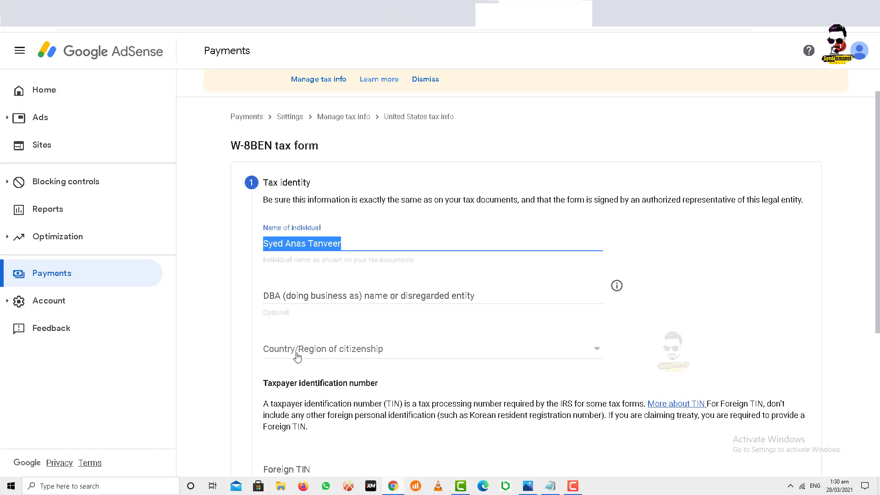
{"action": "left_click", "coordinate": [353, 352]}
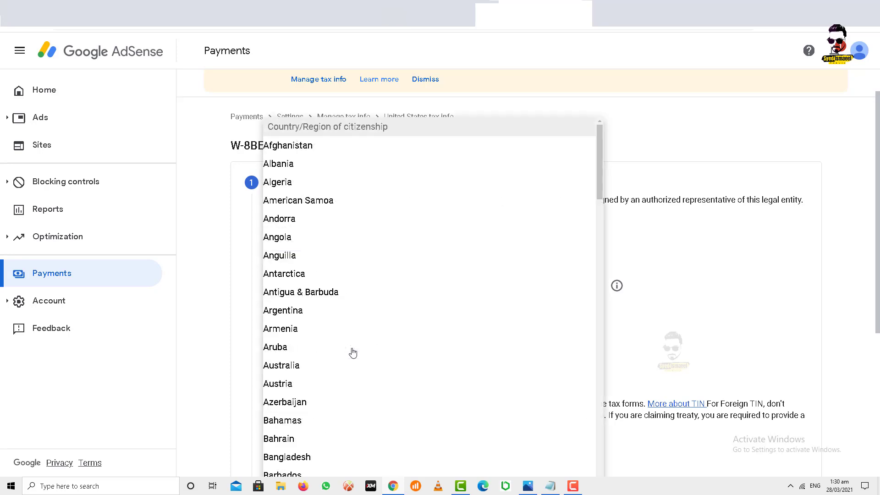
{"action": "key", "text": "p"}
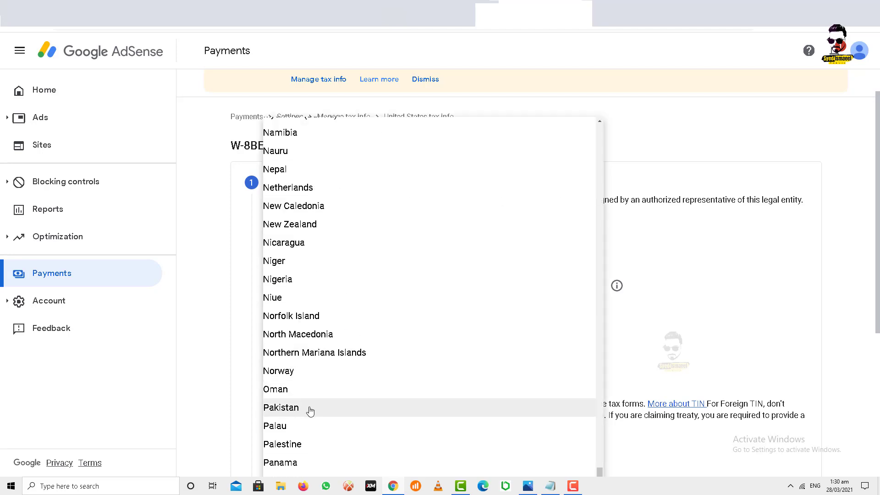
{"action": "key", "text": "i"}
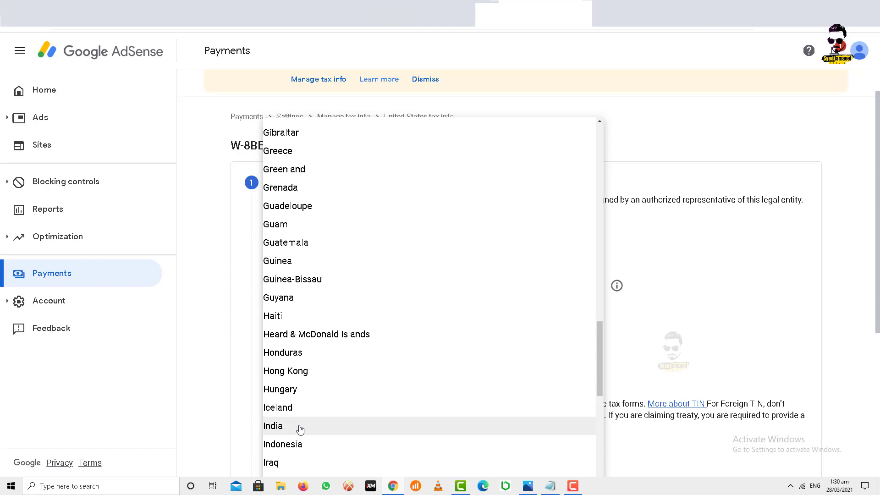
{"action": "key", "text": "p"}
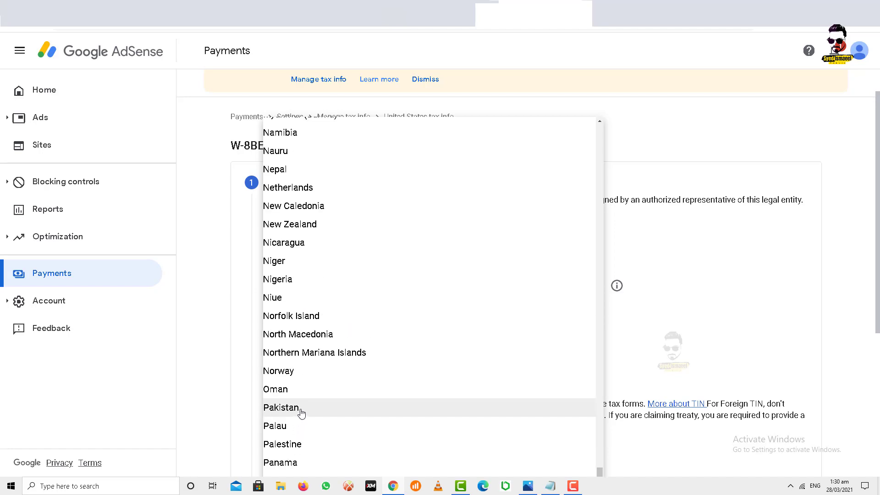
{"action": "left_click", "coordinate": [301, 408]}
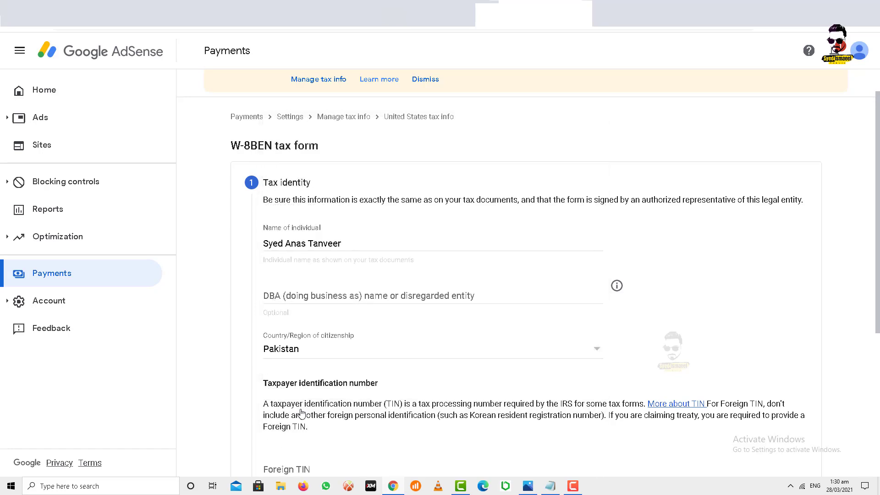
{"action": "scroll", "coordinate": [333, 300], "scroll_direction": "down", "scroll_amount": 2}
{"action": "scroll", "coordinate": [333, 300], "scroll_direction": "down", "scroll_amount": 2}
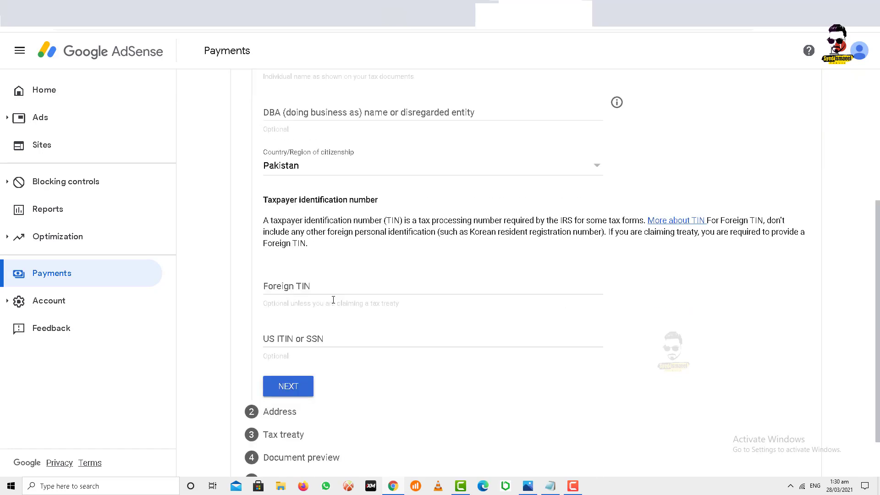
Enter the foreign tax ID from the Notepad notes into Foreign TIN and continue to Address
{"action": "left_click", "coordinate": [296, 289]}
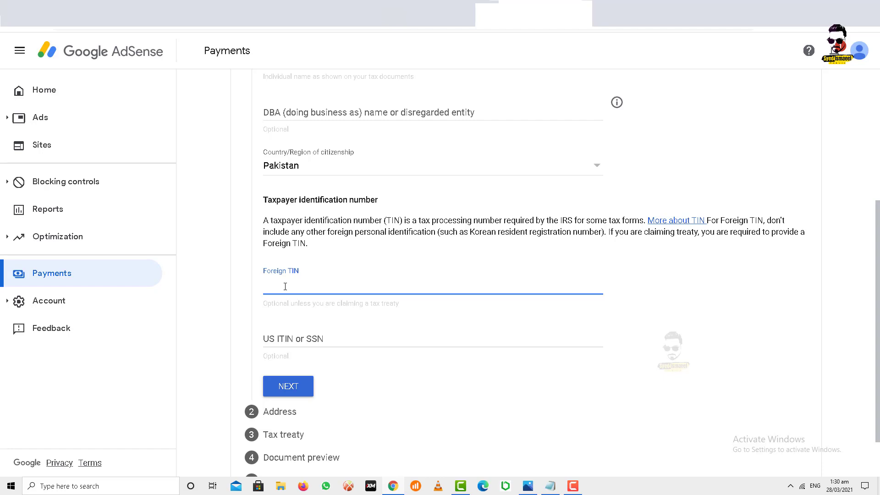
{"action": "left_click", "coordinate": [550, 486]}
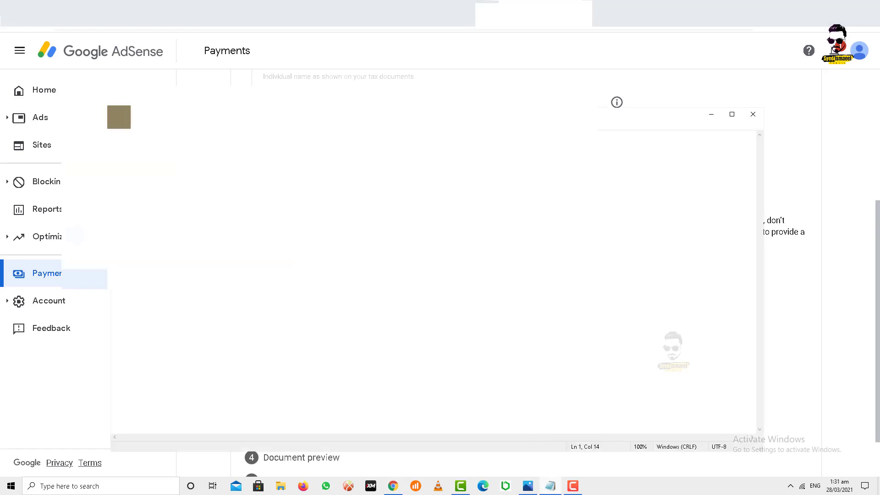
{"action": "key", "text": "alt+Tab"}
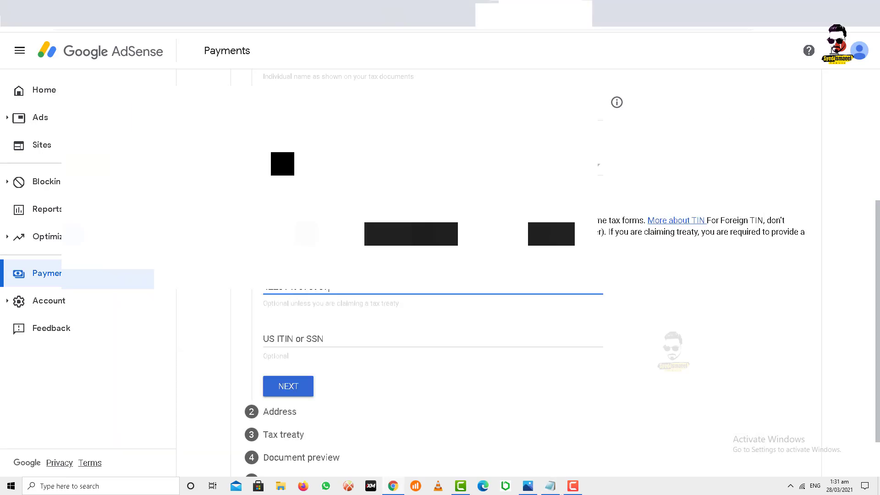
{"action": "left_click", "coordinate": [319, 337]}
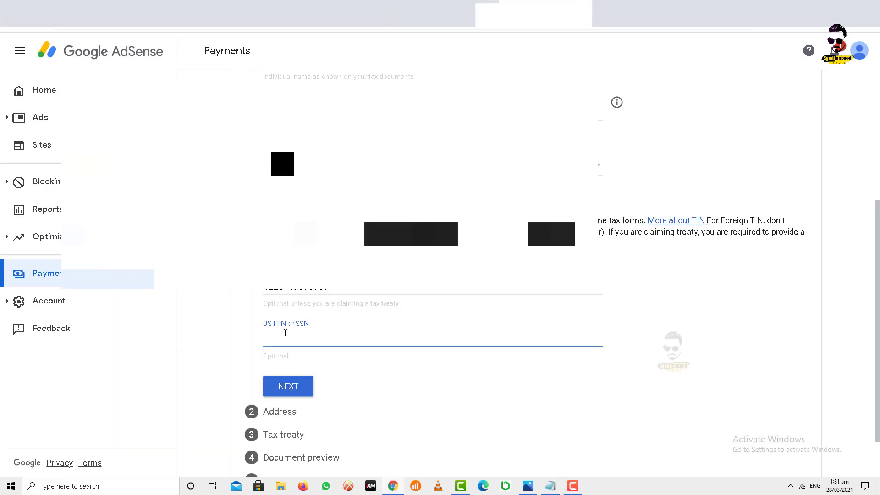
{"action": "scroll", "coordinate": [320, 333], "scroll_direction": "down", "scroll_amount": 1}
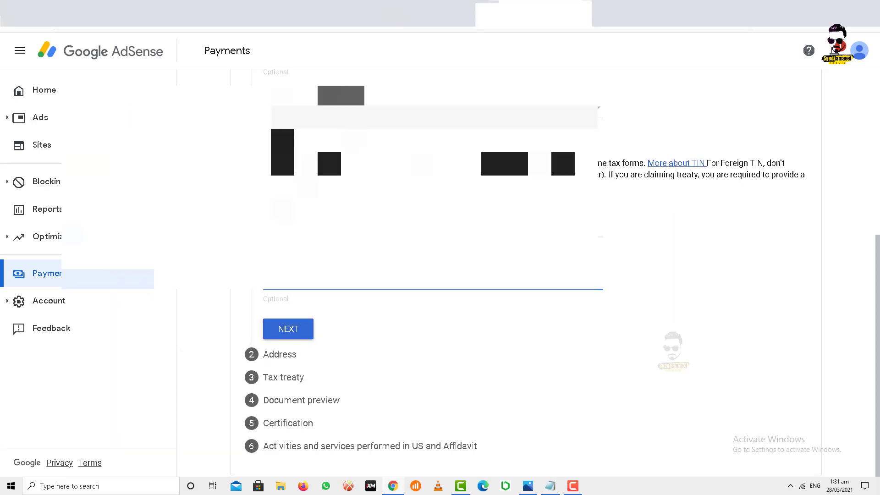
{"action": "left_click", "coordinate": [288, 330]}
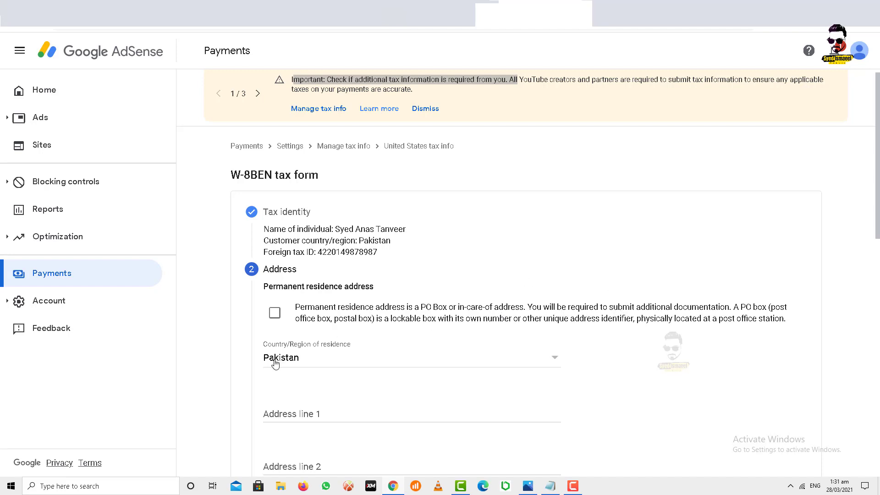
Scroll the Address step to the Address line and City fields, with Pakistan as residence
{"action": "scroll", "coordinate": [330, 335], "scroll_direction": "down", "scroll_amount": 2}
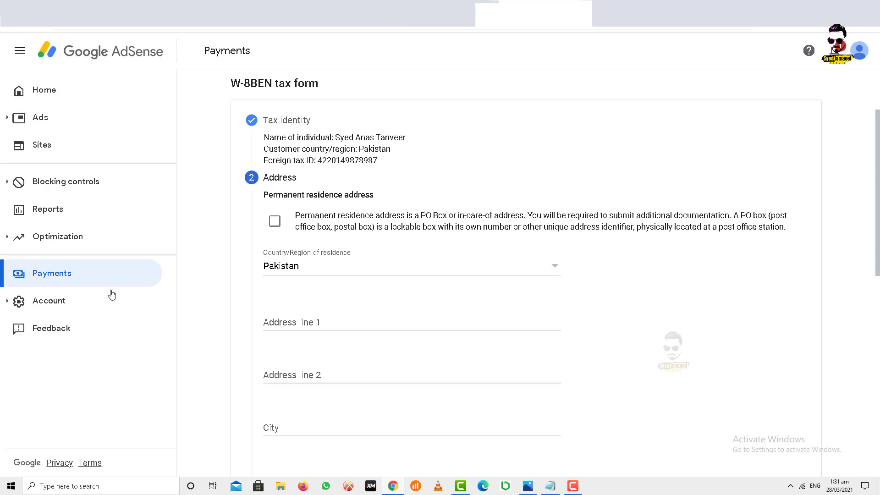
Open AdSense in a new tab and view the payments profile's name and address in Payments settings
{"action": "right_click", "coordinate": [87, 54]}
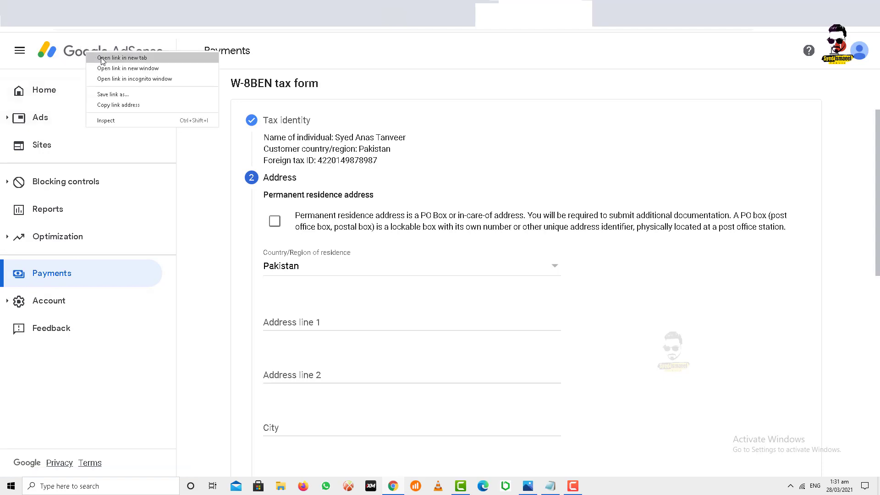
{"action": "left_click", "coordinate": [99, 57]}
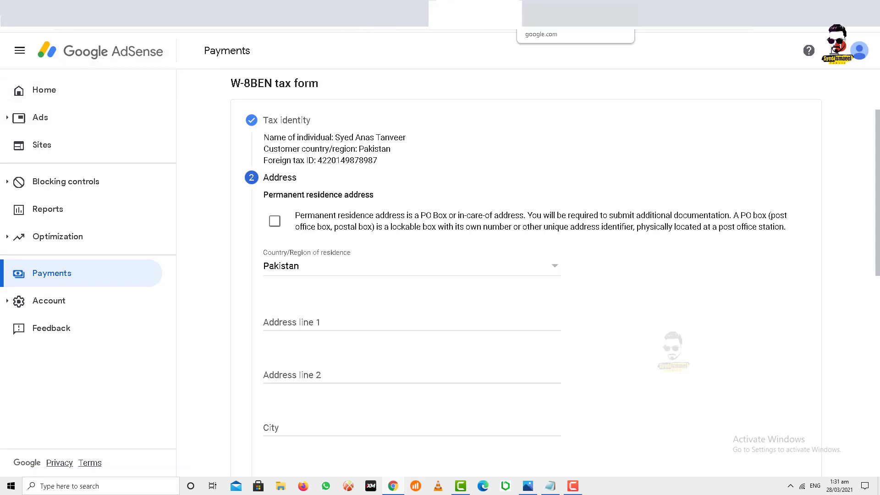
{"action": "left_click", "coordinate": [568, 14]}
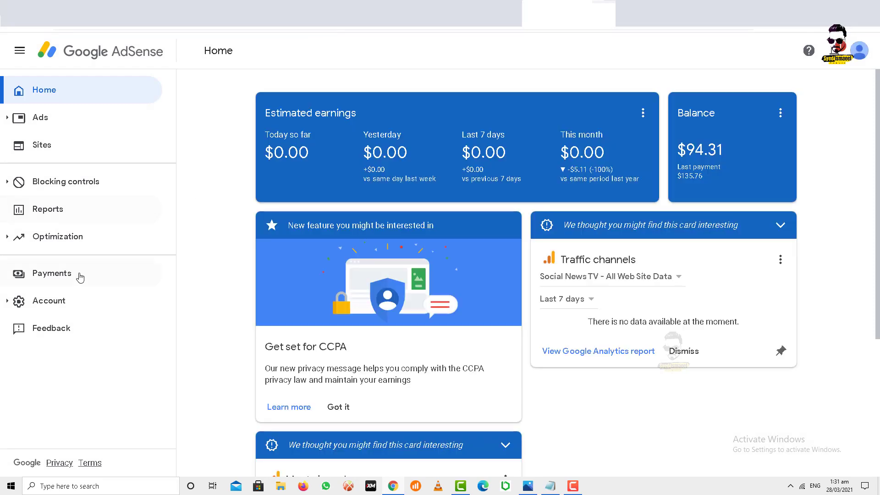
{"action": "left_click", "coordinate": [71, 277]}
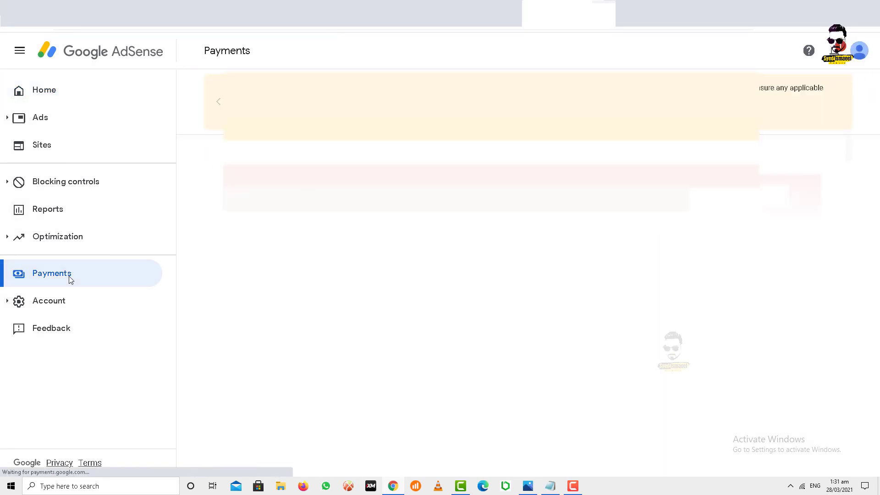
{"action": "scroll", "coordinate": [504, 274], "scroll_direction": "down", "scroll_amount": 4}
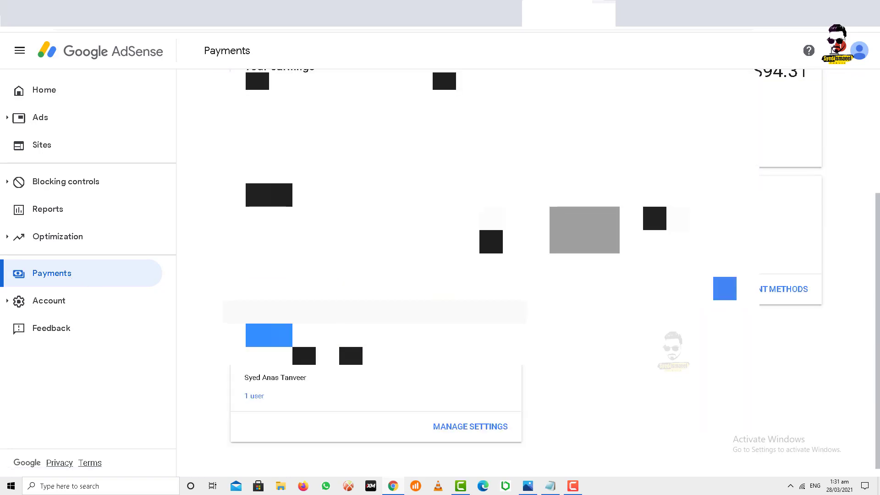
{"action": "left_click", "coordinate": [462, 426]}
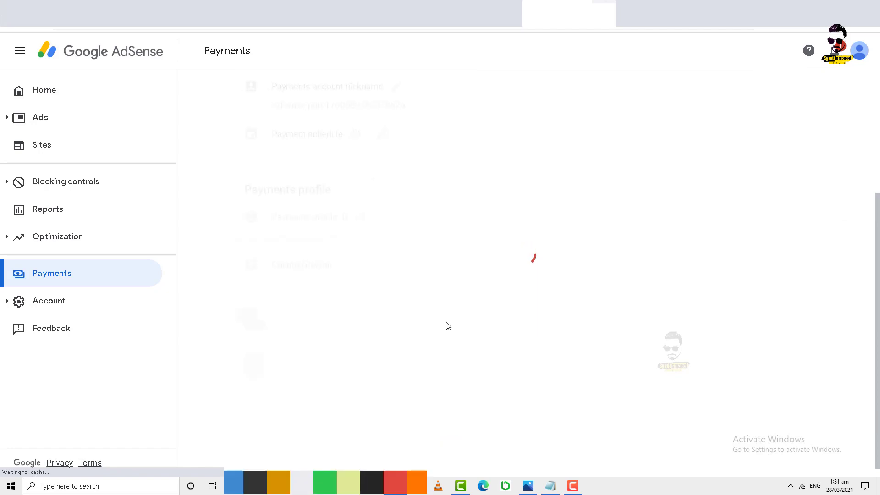
{"action": "scroll", "coordinate": [448, 326], "scroll_direction": "down", "scroll_amount": 2}
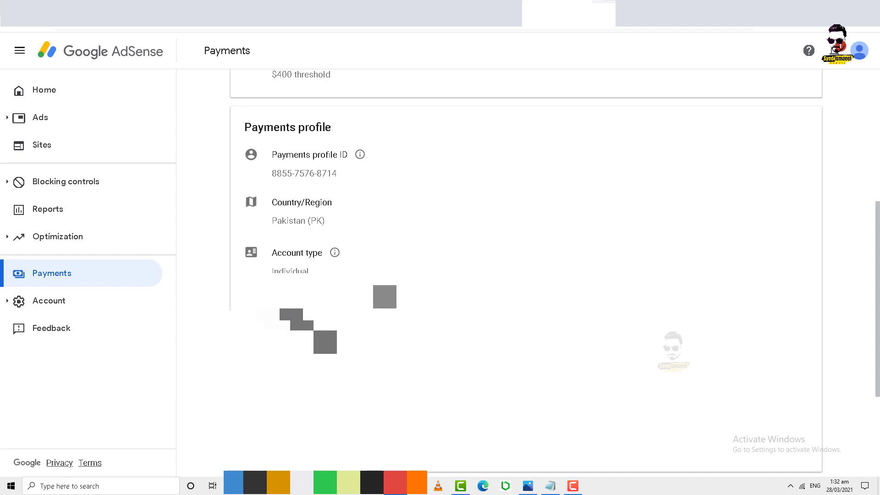
{"action": "scroll", "coordinate": [432, 253], "scroll_direction": "down", "scroll_amount": 2}
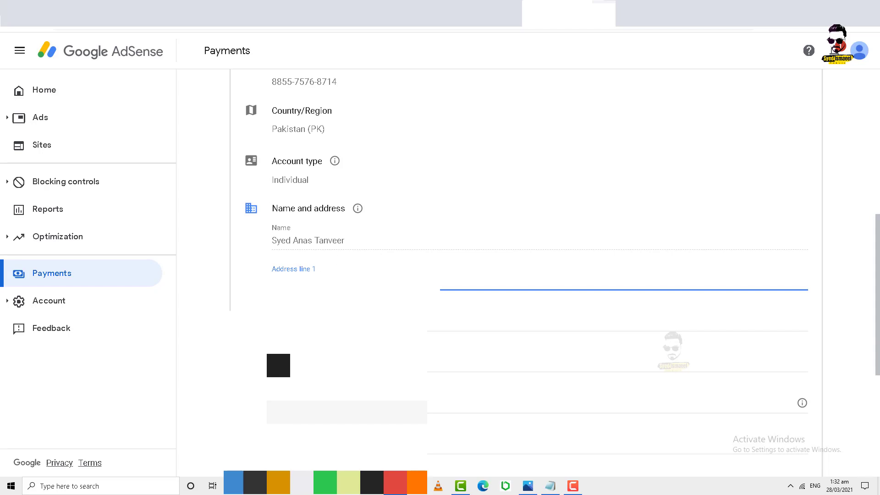
Copy the profile's first and second address lines into the form's Address line 1 and 2
{"action": "left_click", "coordinate": [419, 280]}
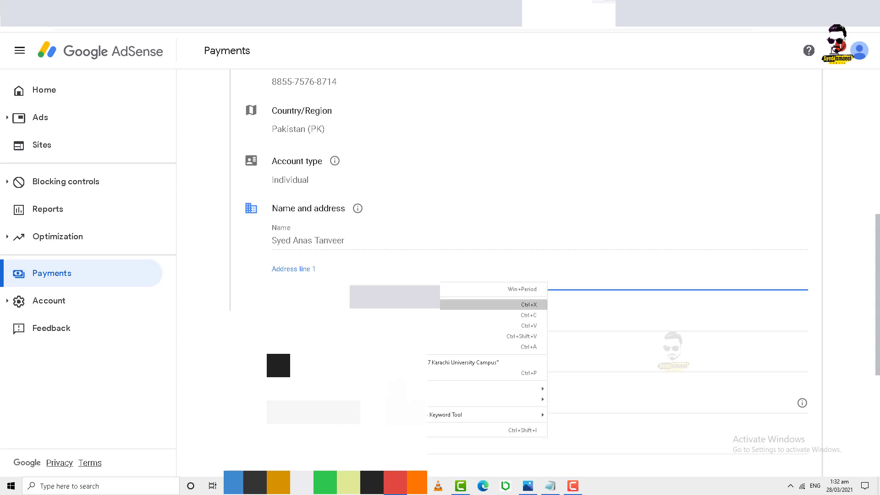
{"action": "left_click", "coordinate": [420, 315]}
{"action": "left_click", "coordinate": [475, 14]}
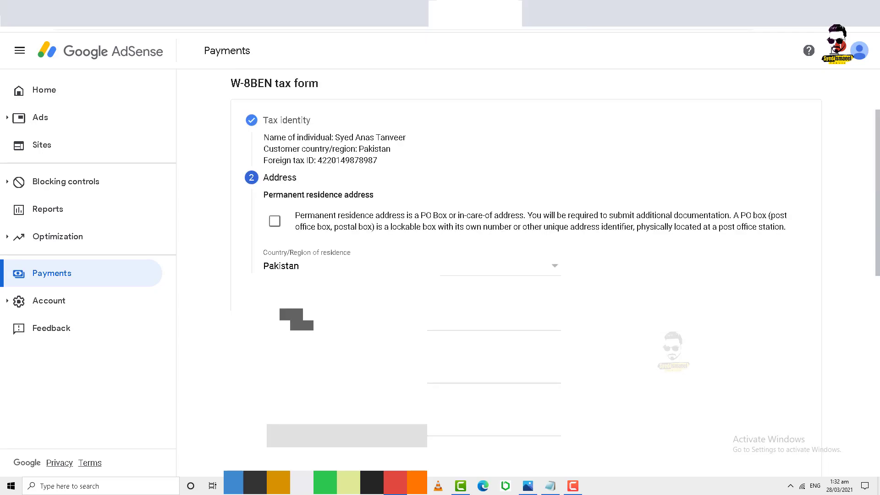
{"action": "left_click", "coordinate": [348, 319]}
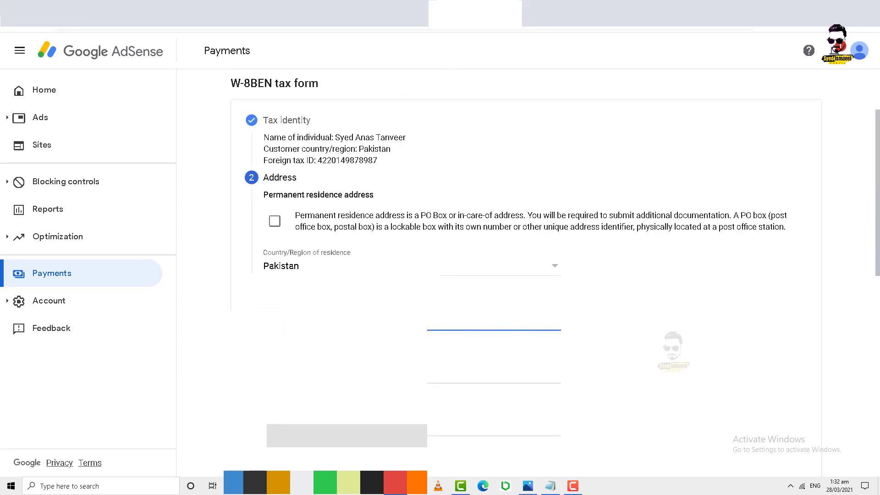
{"action": "left_click", "coordinate": [568, 14]}
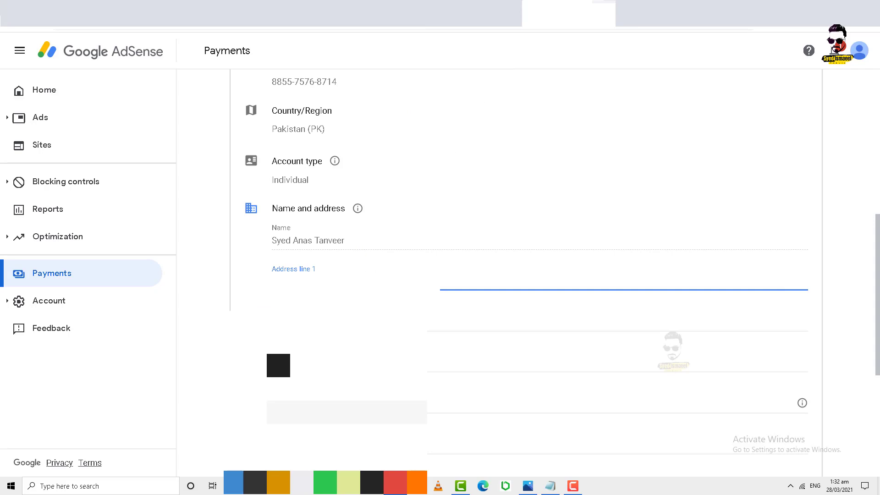
{"action": "left_click", "coordinate": [348, 322]}
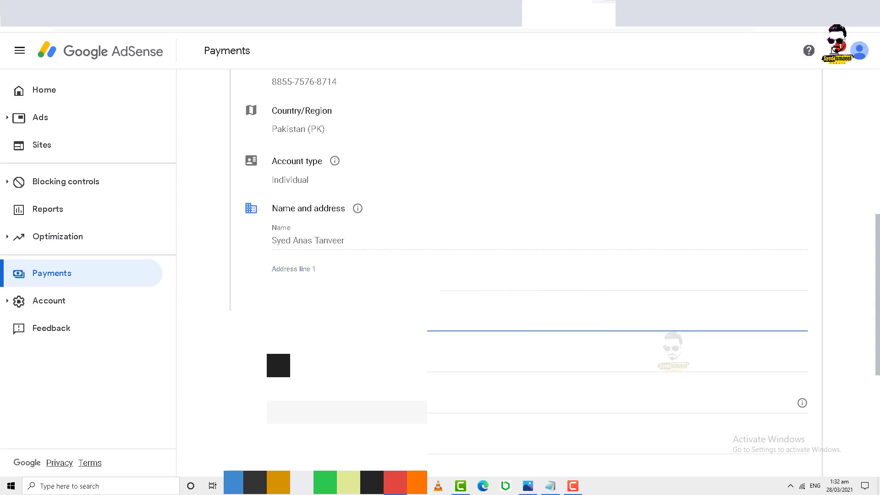
{"action": "key", "text": "ctrl+a"}
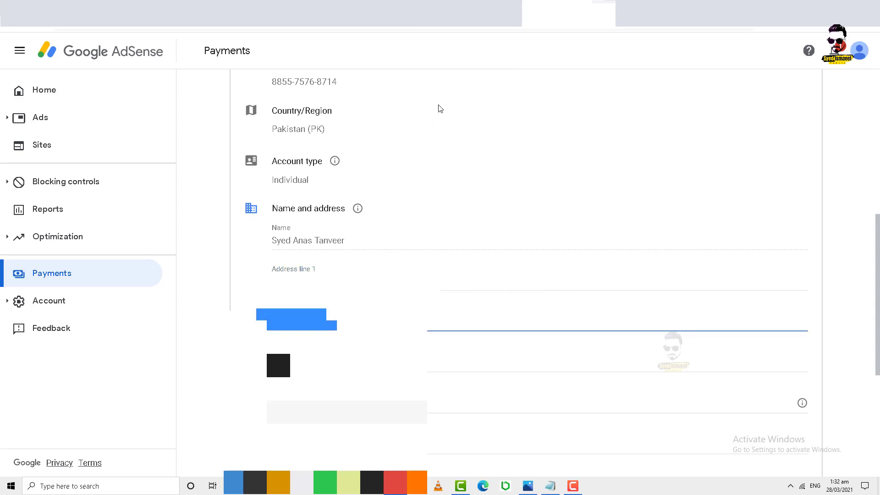
{"action": "left_click", "coordinate": [472, 13]}
{"action": "left_click", "coordinate": [348, 372]}
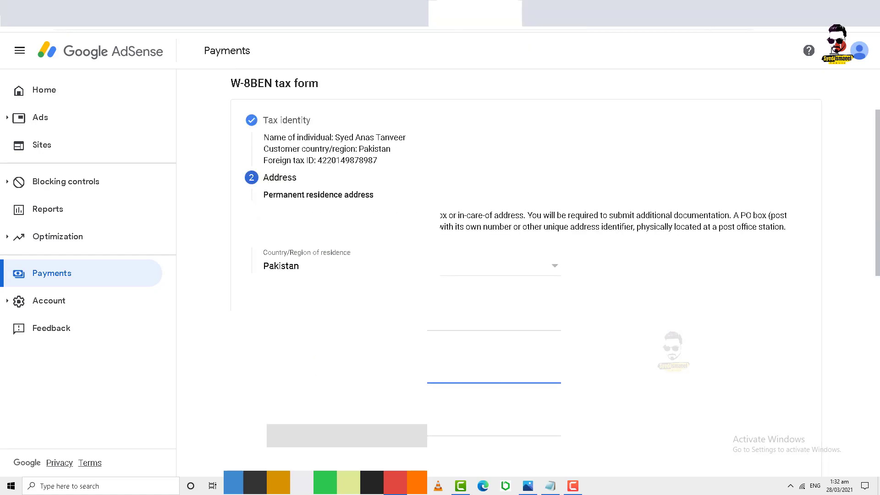
{"action": "scroll", "coordinate": [456, 163], "scroll_direction": "down", "scroll_amount": 2}
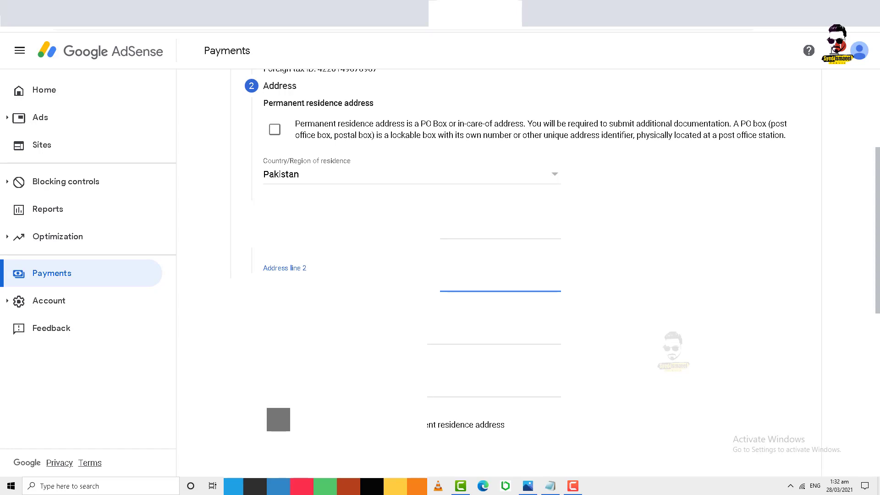
Copy the remaining profile address details into the form's other permanent residence address fields
{"action": "left_click", "coordinate": [568, 13]}
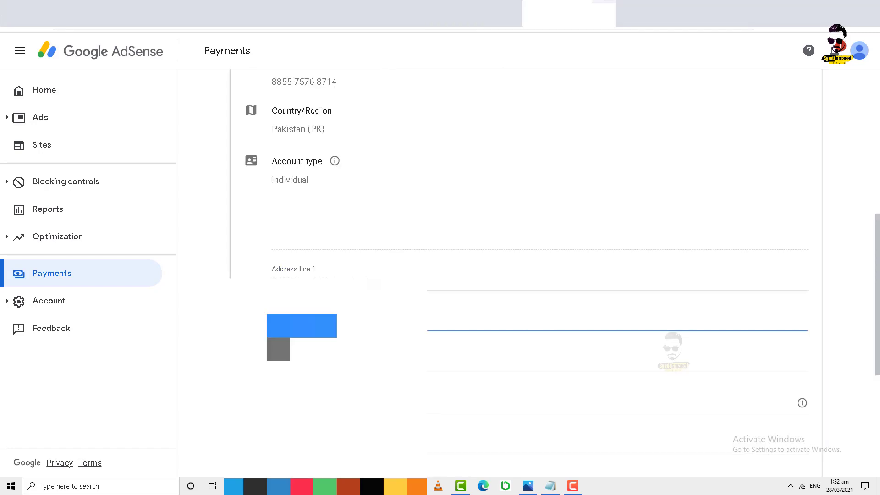
{"action": "left_click", "coordinate": [303, 362]}
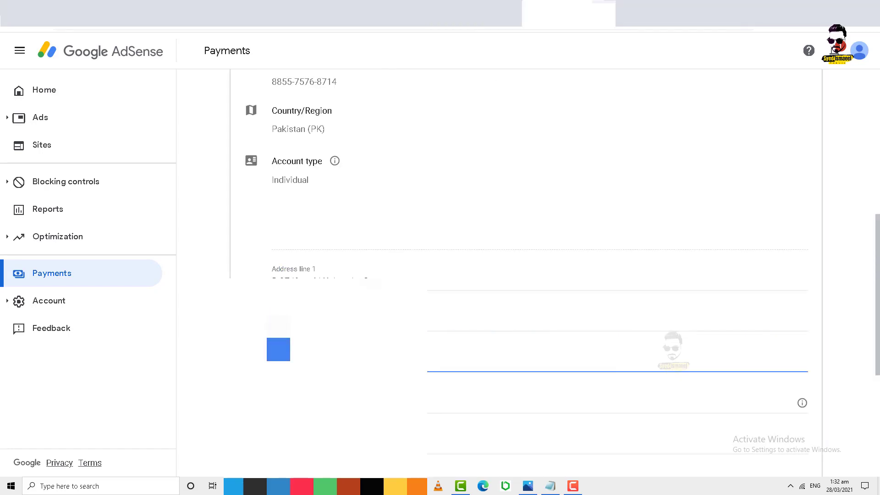
{"action": "left_click", "coordinate": [475, 13]}
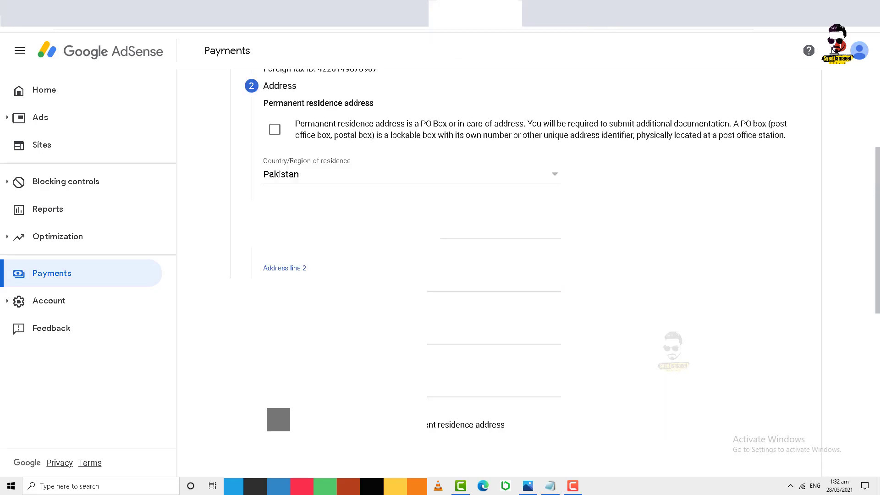
{"action": "left_click", "coordinate": [366, 333]}
{"action": "left_click", "coordinate": [568, 13]}
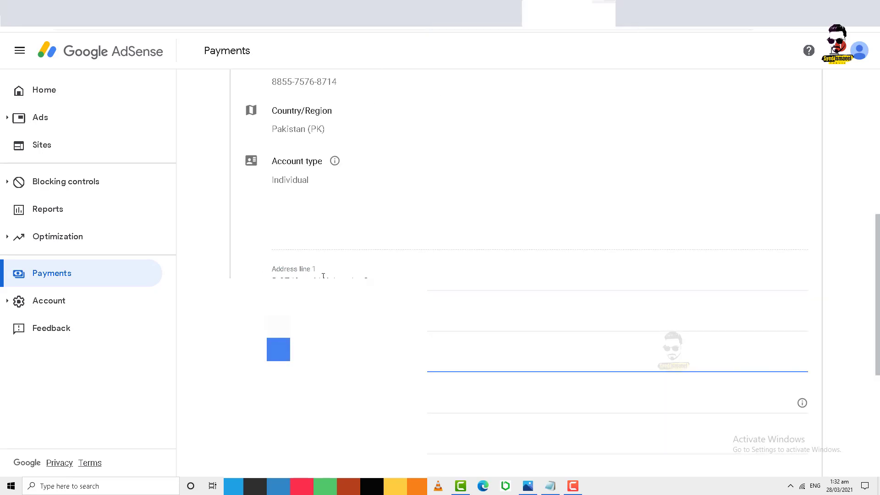
{"action": "left_click", "coordinate": [303, 403]}
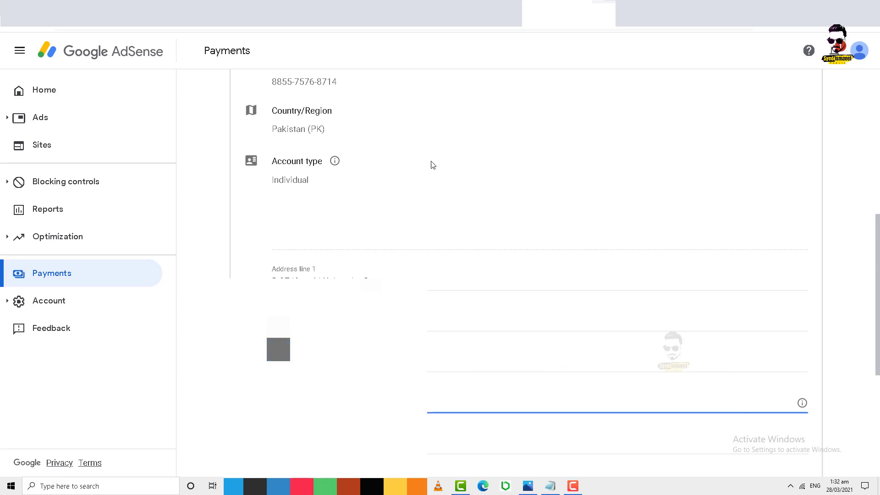
{"action": "left_click", "coordinate": [458, 16]}
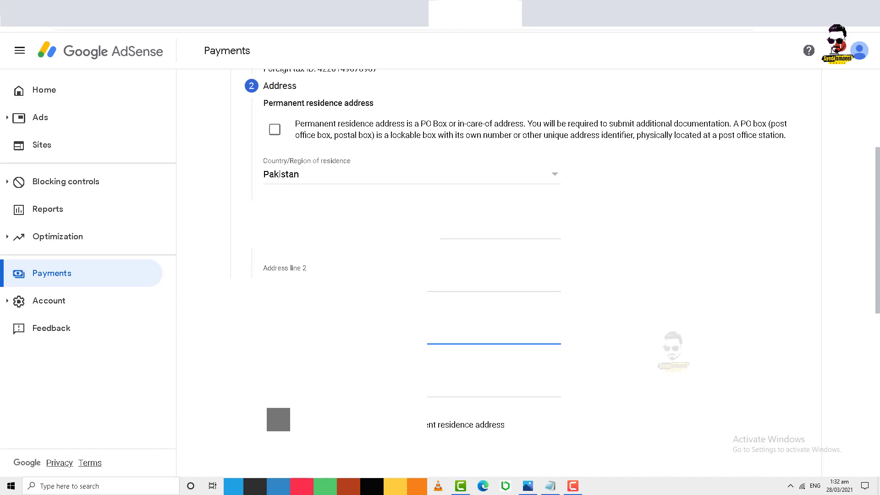
{"action": "left_click", "coordinate": [339, 387]}
{"action": "scroll", "coordinate": [476, 271], "scroll_direction": "down", "scroll_amount": 2}
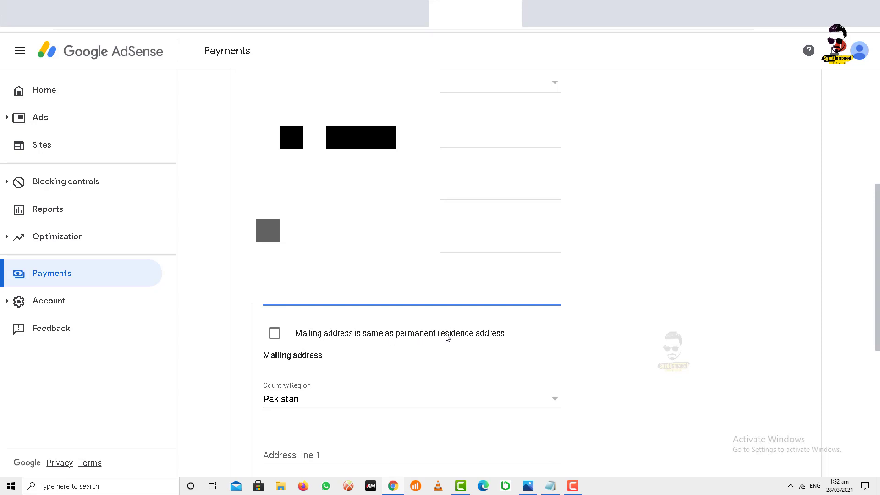
Set the mailing address to match the permanent residence address and continue to the Tax treaty step
{"action": "left_click", "coordinate": [281, 339]}
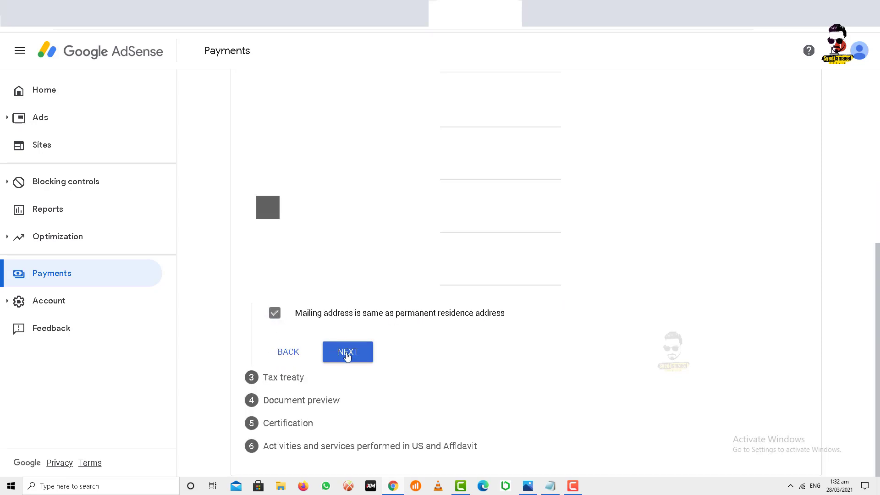
{"action": "left_click", "coordinate": [352, 357]}
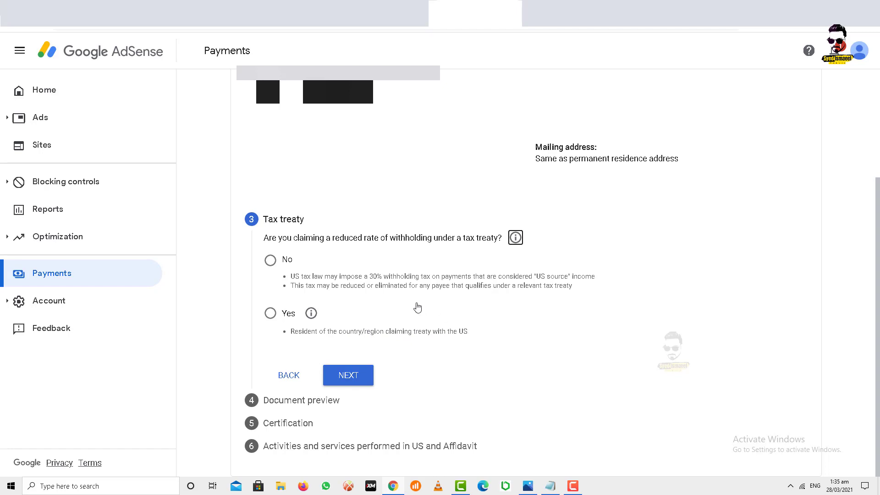
Answer Yes to the treaty claim, confirm residency, and select Pakistan as the treaty country
{"action": "left_click", "coordinate": [272, 316]}
{"action": "left_click", "coordinate": [272, 315]}
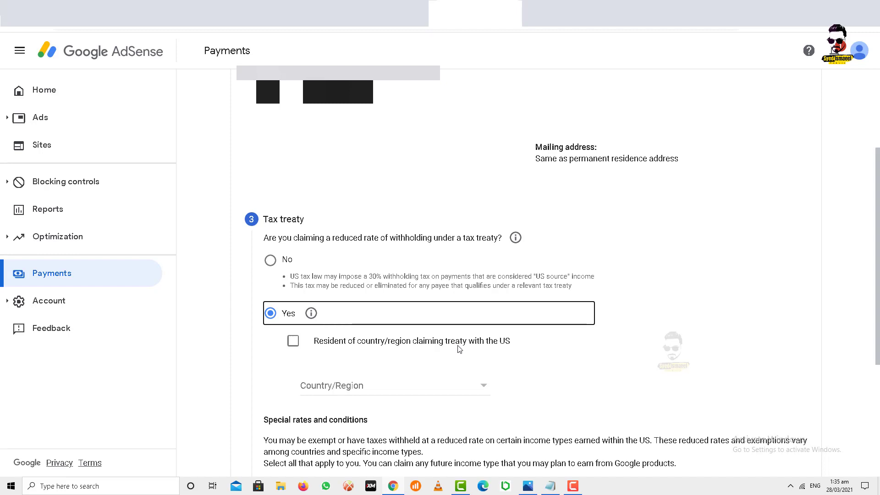
{"action": "left_click", "coordinate": [293, 344]}
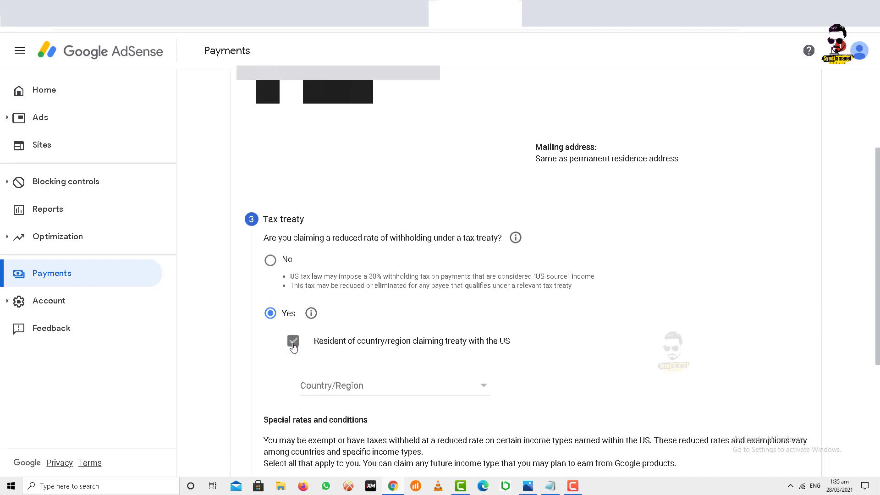
{"action": "left_click", "coordinate": [340, 387]}
{"action": "key", "text": "p"}
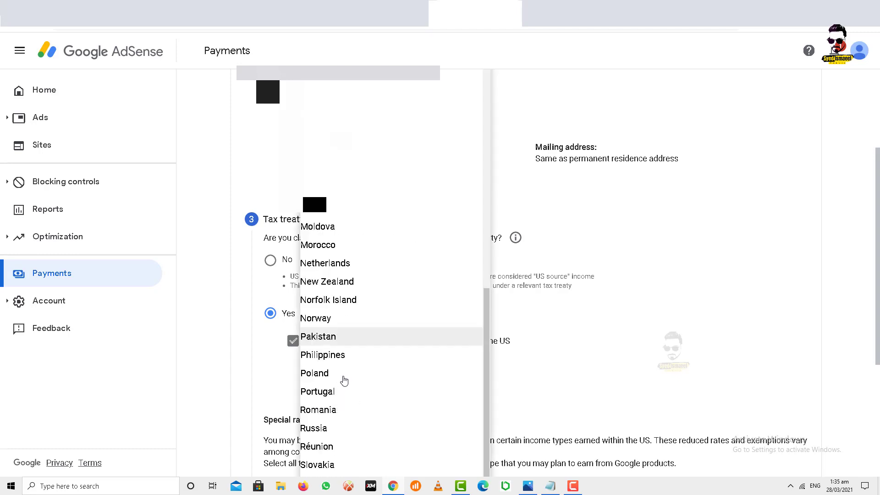
{"action": "left_click", "coordinate": [339, 338]}
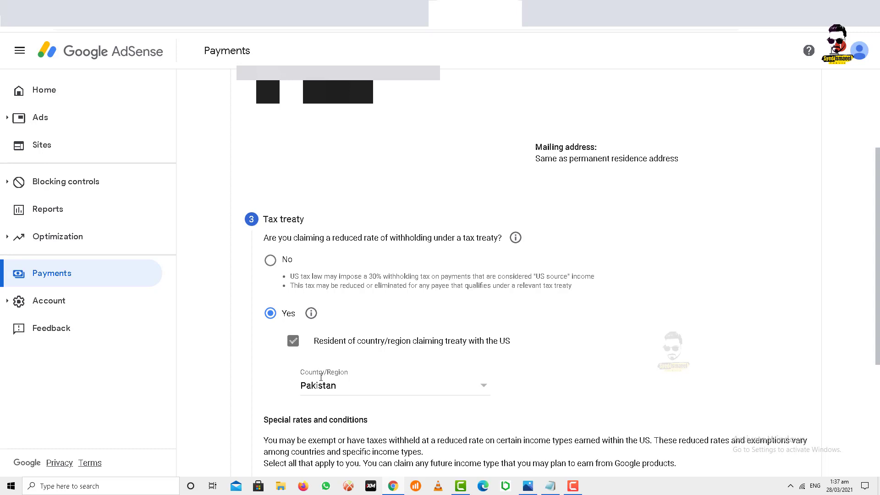
{"action": "scroll", "coordinate": [525, 275], "scroll_direction": "down", "scroll_amount": 4}
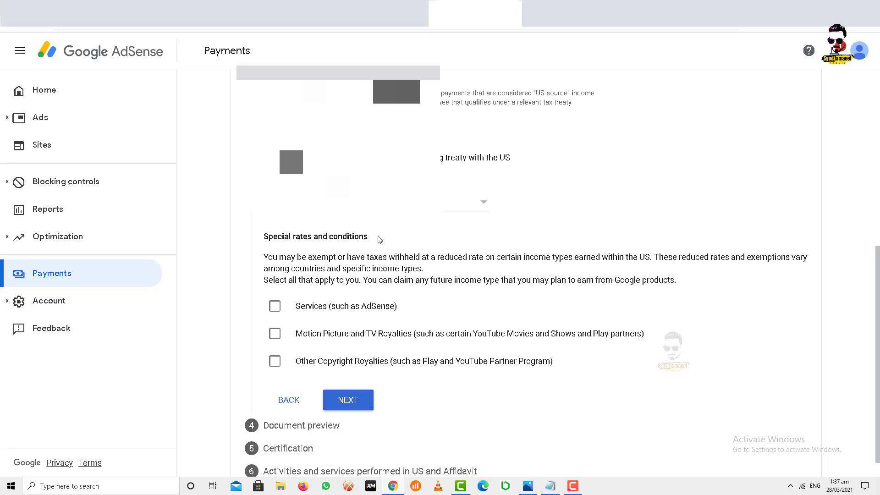
Claim Services income under Article 3 paragraph 2 at the 0% reduced treaty rate, confirming the terms
{"action": "scroll", "coordinate": [404, 243], "scroll_direction": "down", "scroll_amount": 1}
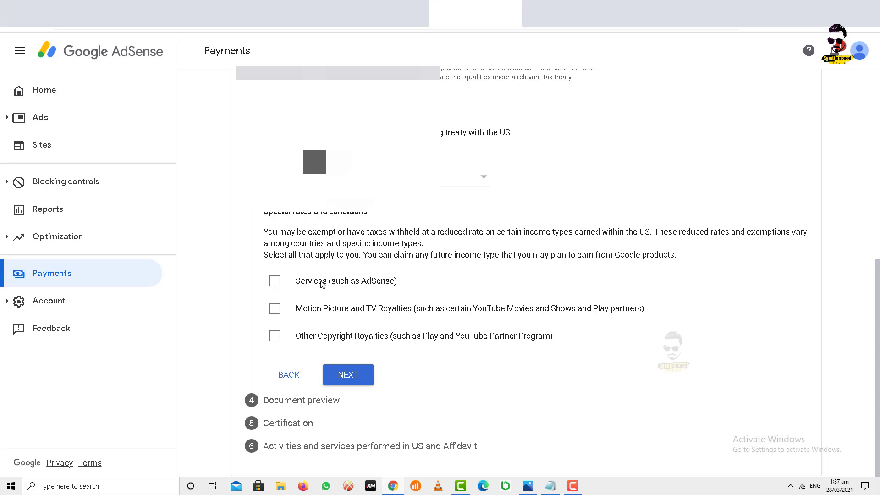
{"action": "left_click", "coordinate": [273, 282]}
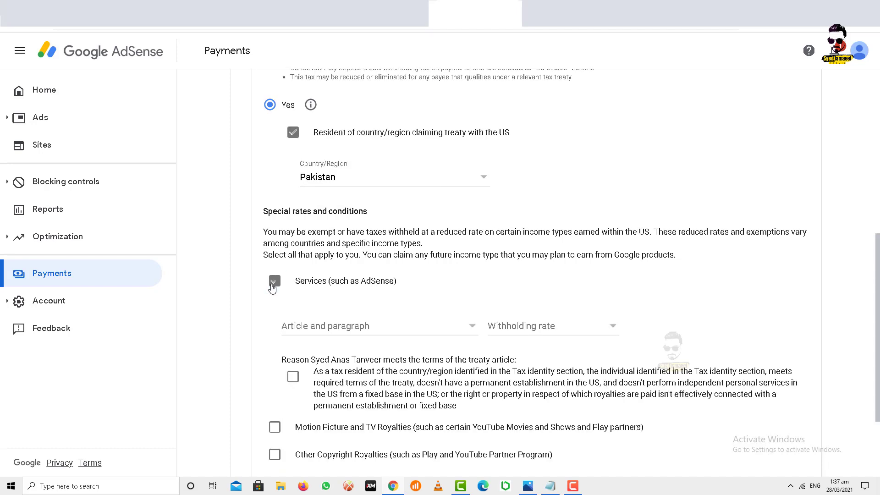
{"action": "scroll", "coordinate": [274, 284], "scroll_direction": "down", "scroll_amount": 2}
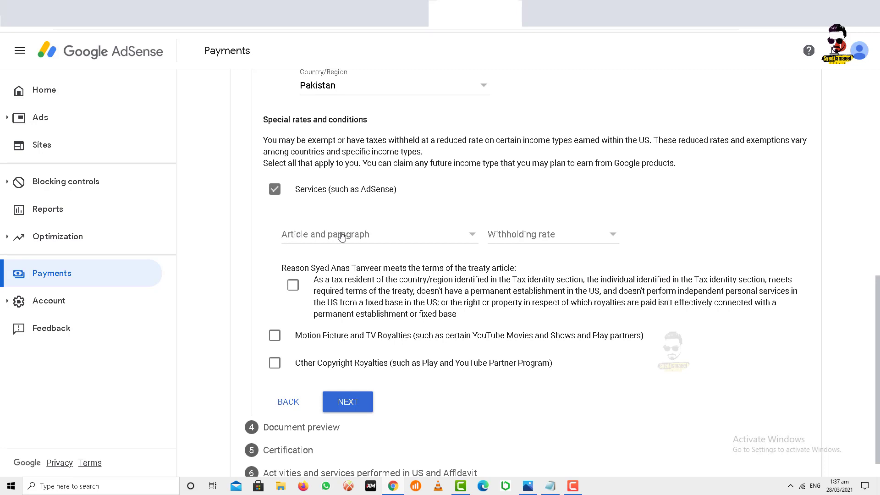
{"action": "left_click", "coordinate": [343, 236]}
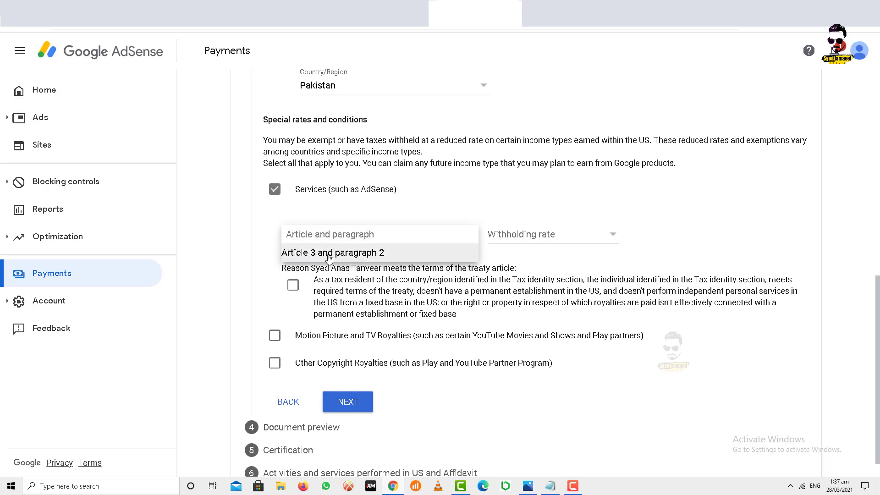
{"action": "left_click", "coordinate": [360, 259]}
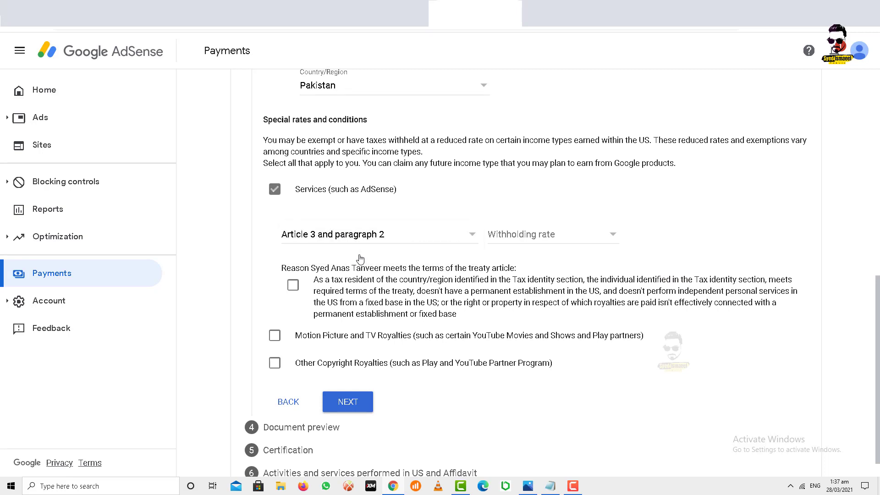
{"action": "left_click", "coordinate": [543, 237]}
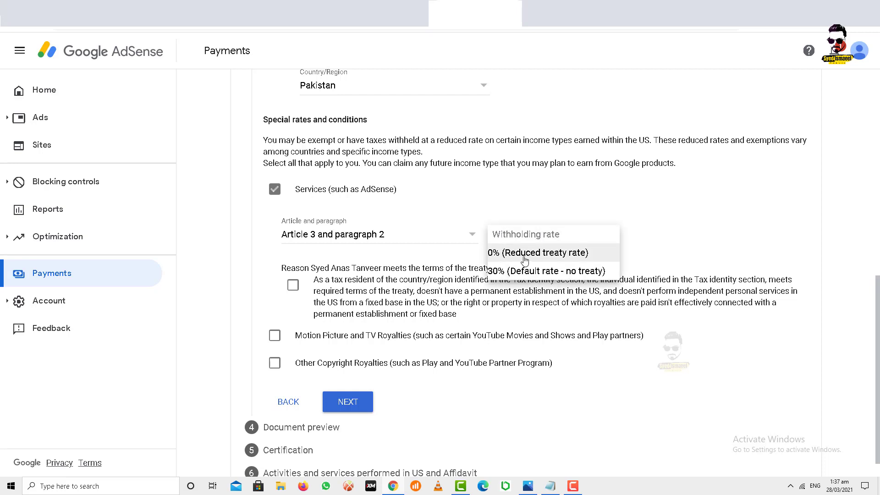
{"action": "left_click", "coordinate": [558, 260]}
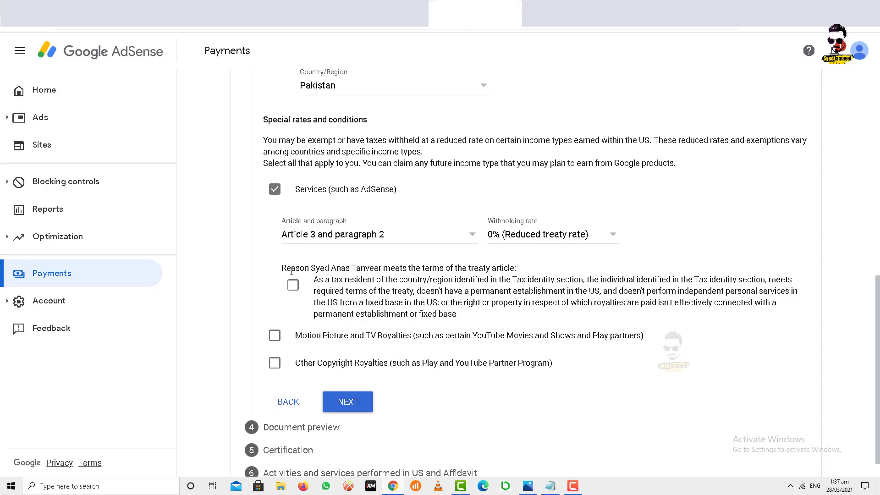
{"action": "left_click", "coordinate": [291, 285]}
{"action": "scroll", "coordinate": [303, 271], "scroll_direction": "down", "scroll_amount": 1}
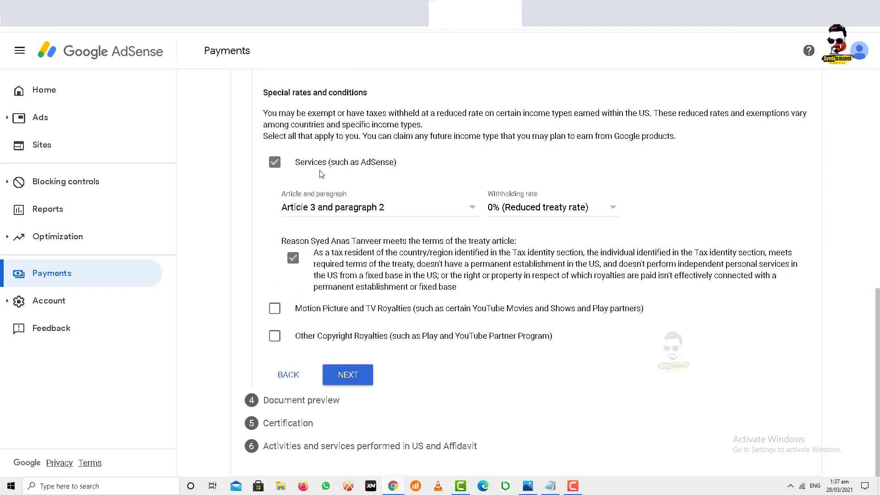
Add Motion Picture and TV Royalties with No treaty at the 30% default rate, confirming its terms
{"action": "left_click", "coordinate": [274, 309]}
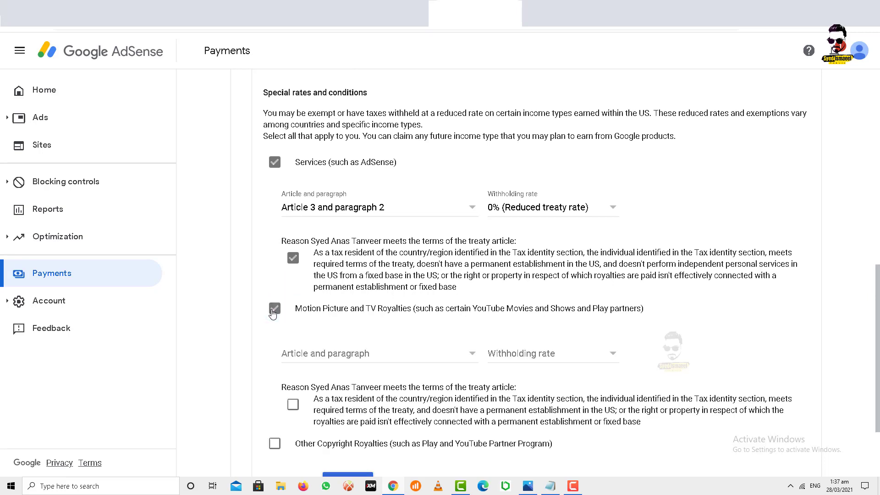
{"action": "scroll", "coordinate": [328, 244], "scroll_direction": "down", "scroll_amount": 2}
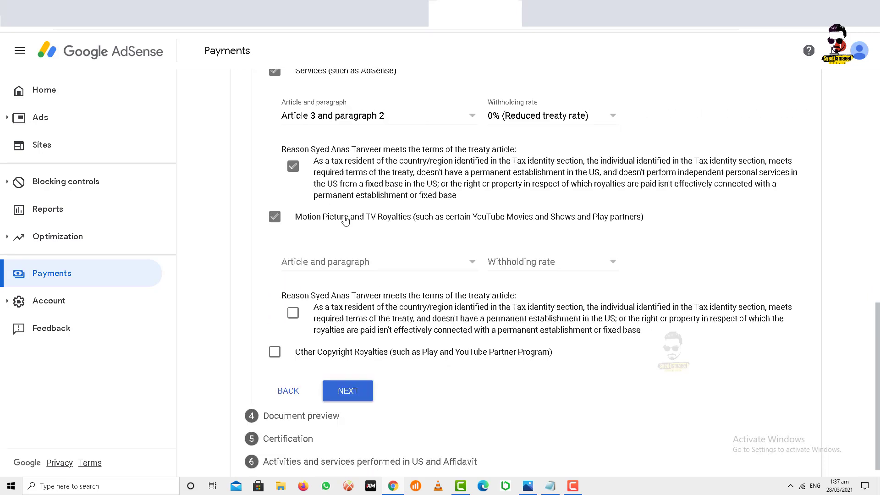
{"action": "left_click", "coordinate": [325, 265]}
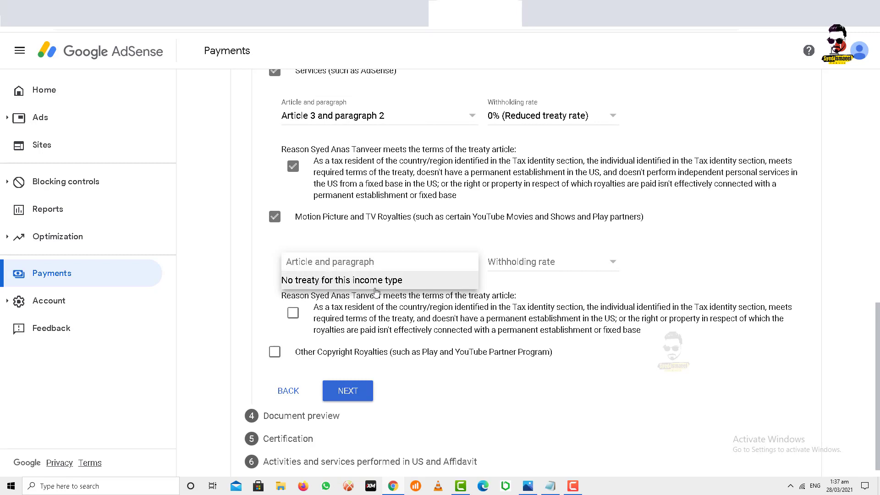
{"action": "left_click", "coordinate": [389, 284]}
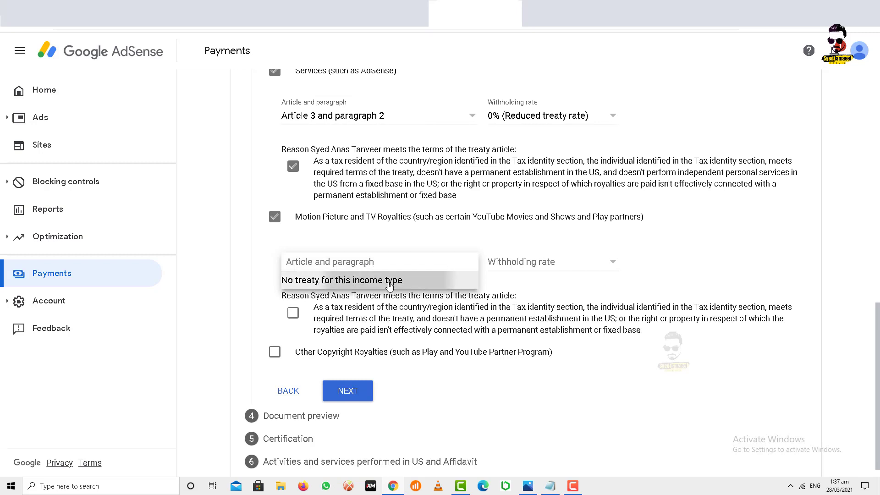
{"action": "left_click", "coordinate": [526, 262]}
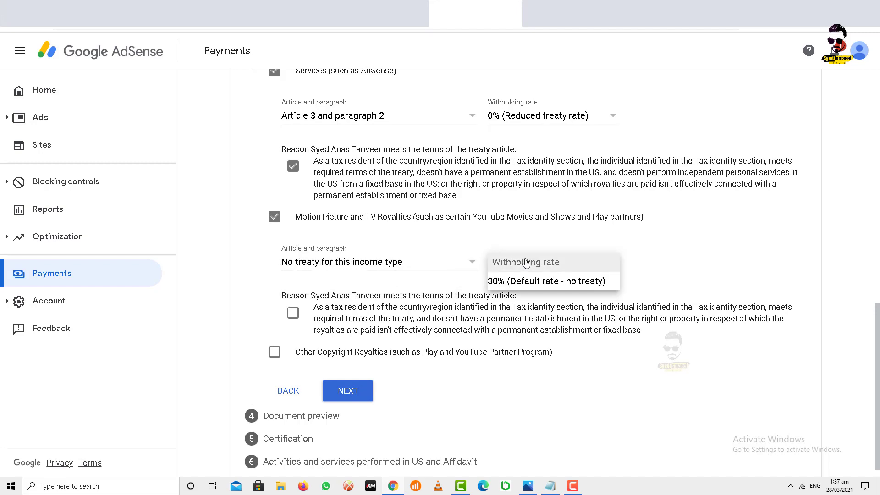
{"action": "left_click", "coordinate": [520, 281]}
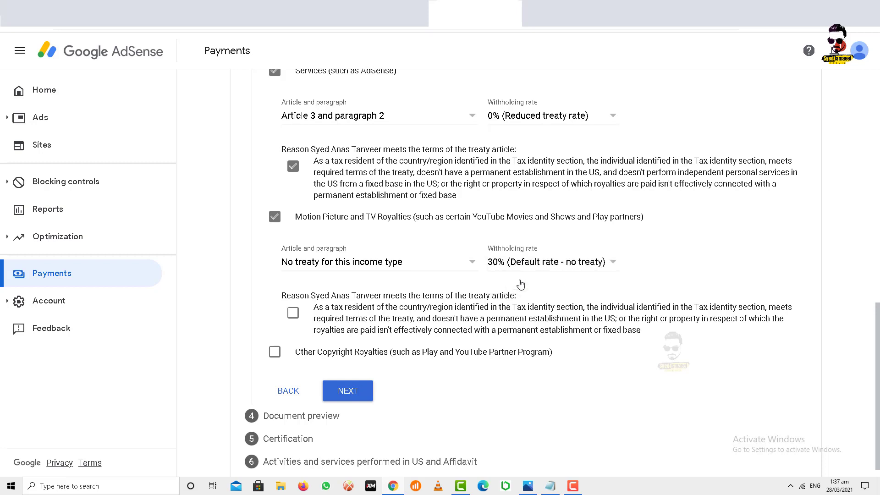
{"action": "scroll", "coordinate": [520, 284], "scroll_direction": "down", "scroll_amount": 1}
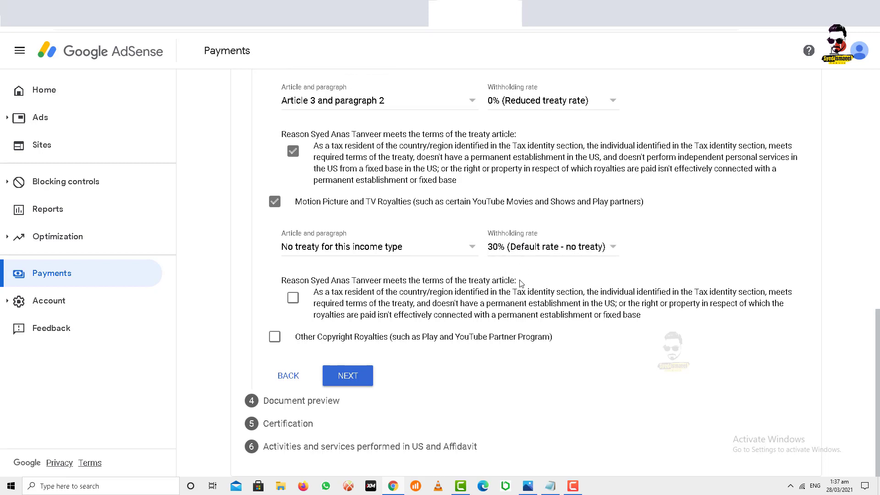
{"action": "left_click", "coordinate": [296, 300]}
Claim Other Copyright Royalties under Article 8 paragraph 1 at 0%, confirm terms, and proceed to preview
{"action": "left_click", "coordinate": [275, 338]}
{"action": "scroll", "coordinate": [340, 227], "scroll_direction": "down", "scroll_amount": 2}
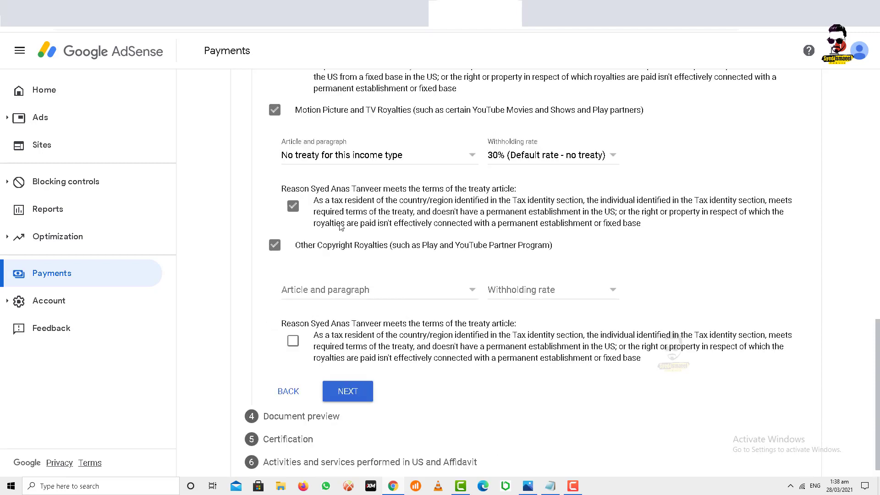
{"action": "left_click", "coordinate": [321, 293]}
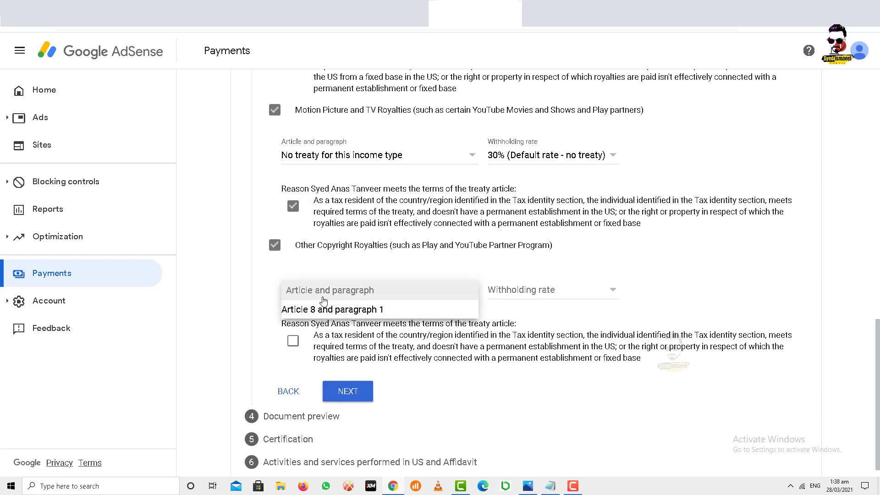
{"action": "left_click", "coordinate": [372, 316]}
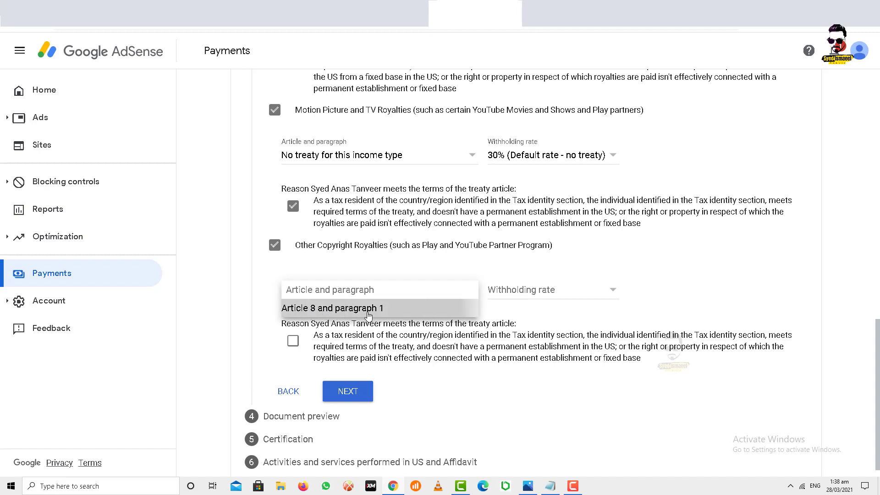
{"action": "left_click", "coordinate": [537, 291]}
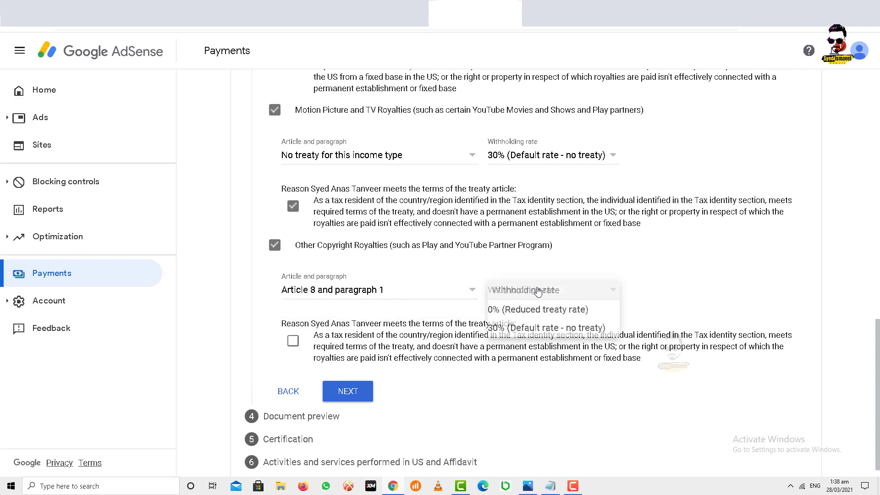
{"action": "left_click", "coordinate": [545, 317]}
{"action": "scroll", "coordinate": [546, 266], "scroll_direction": "down", "scroll_amount": 1}
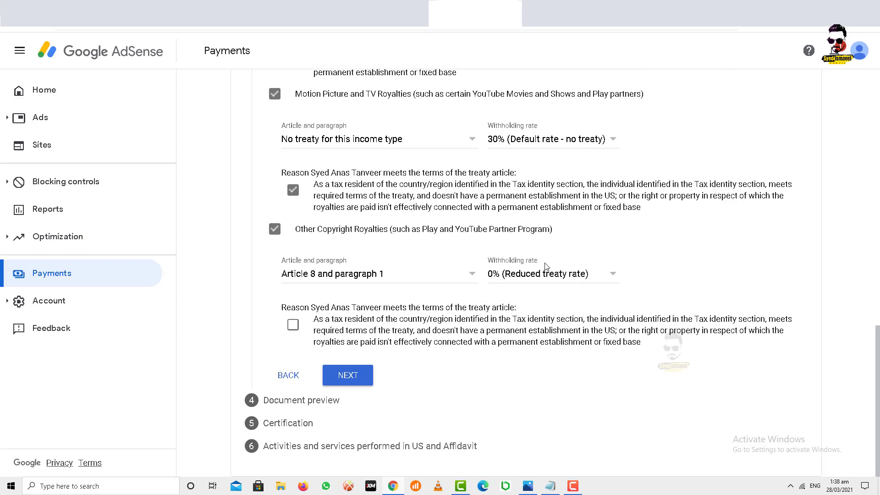
{"action": "left_click", "coordinate": [293, 326]}
{"action": "left_click", "coordinate": [360, 378]}
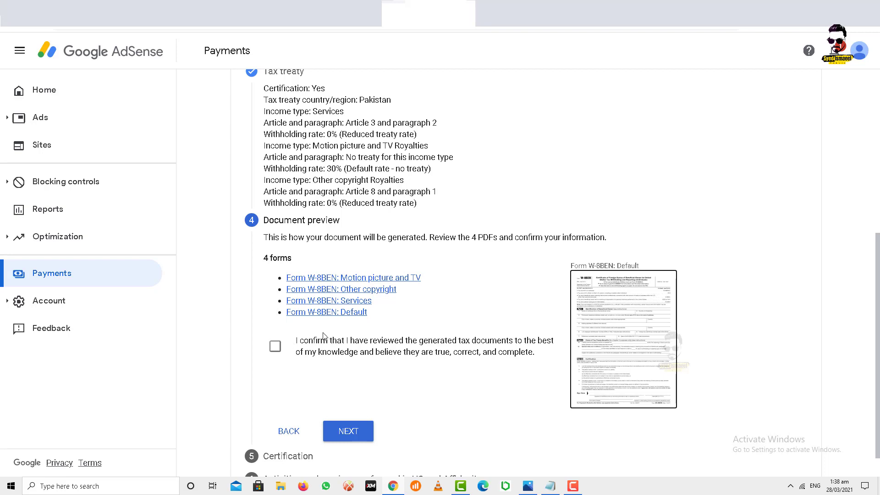
Confirm the four generated W-8BEN documents were reviewed and proceed to the Certification step
{"action": "left_click", "coordinate": [276, 347]}
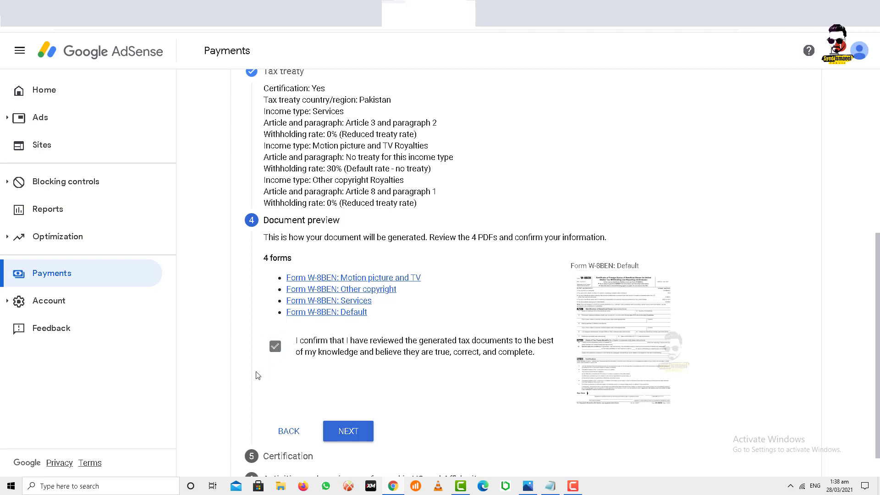
{"action": "left_click", "coordinate": [344, 433]}
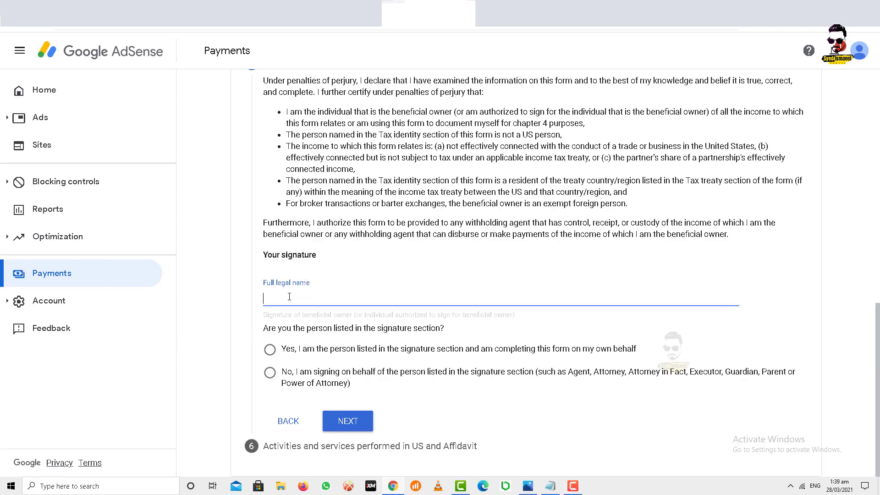
Paste the signer's full legal name as the signature, confirm being the person listed, and continue
{"action": "left_click", "coordinate": [269, 350]}
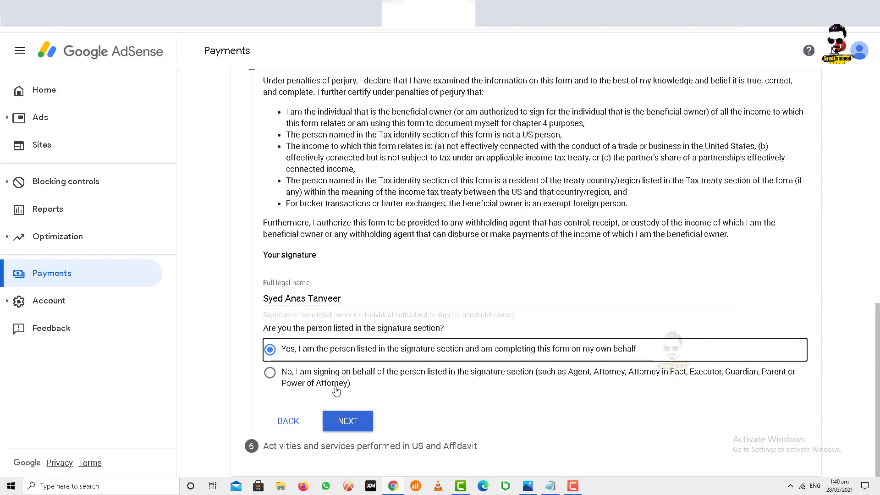
{"action": "left_click", "coordinate": [344, 422]}
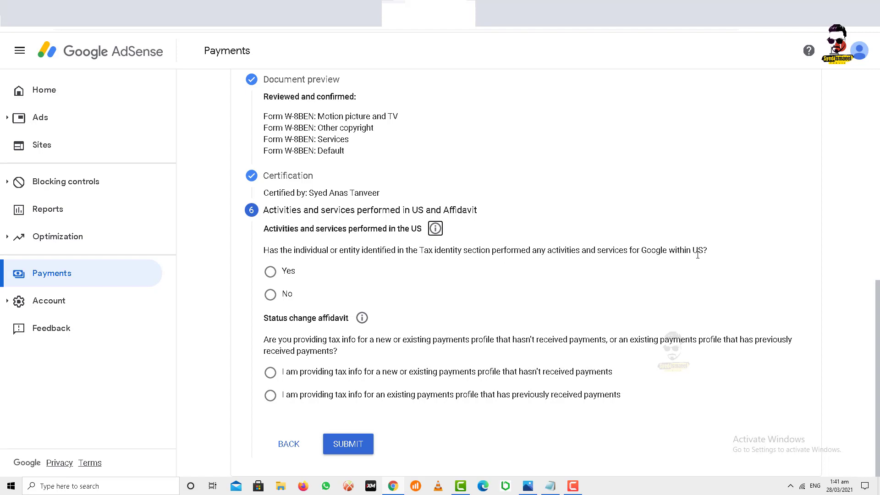
Declare no activities performed in the US and certify services are performed solely outside the US
{"action": "left_click", "coordinate": [272, 296]}
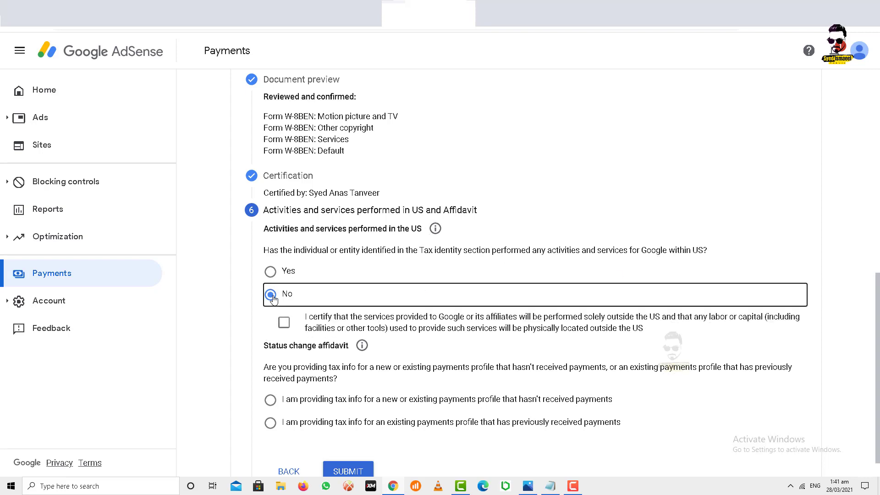
{"action": "scroll", "coordinate": [361, 205], "scroll_direction": "down", "scroll_amount": 1}
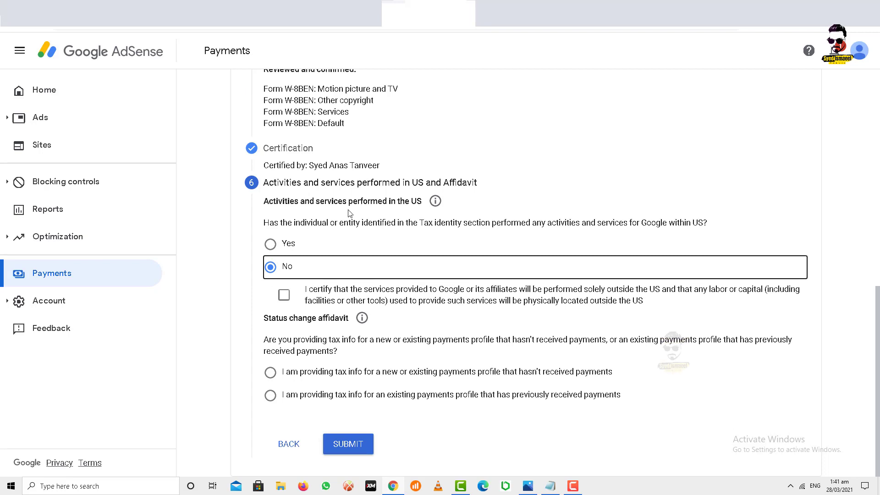
{"action": "left_click", "coordinate": [284, 296]}
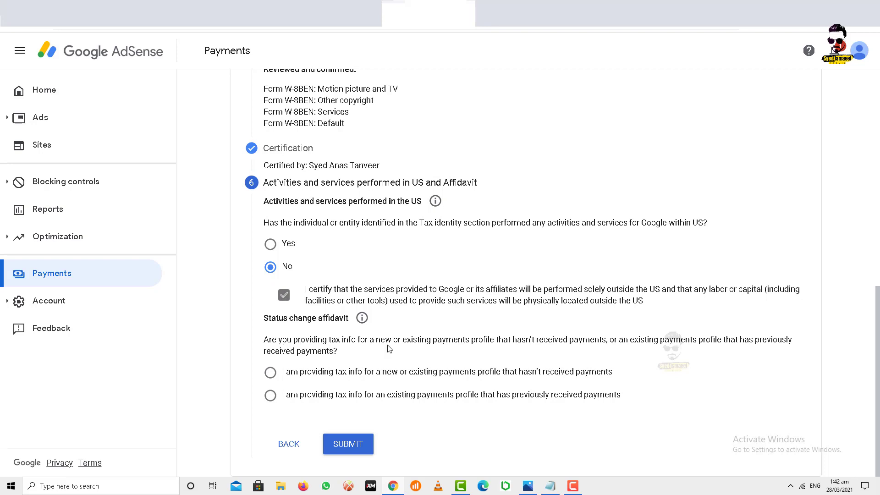
Mark the profile as previously paid, accept the perjury declaration, and submit the W-8BEN form
{"action": "left_click_drag", "start_coordinate": [421, 339], "coordinate": [442, 339]}
{"action": "left_click", "coordinate": [271, 374]}
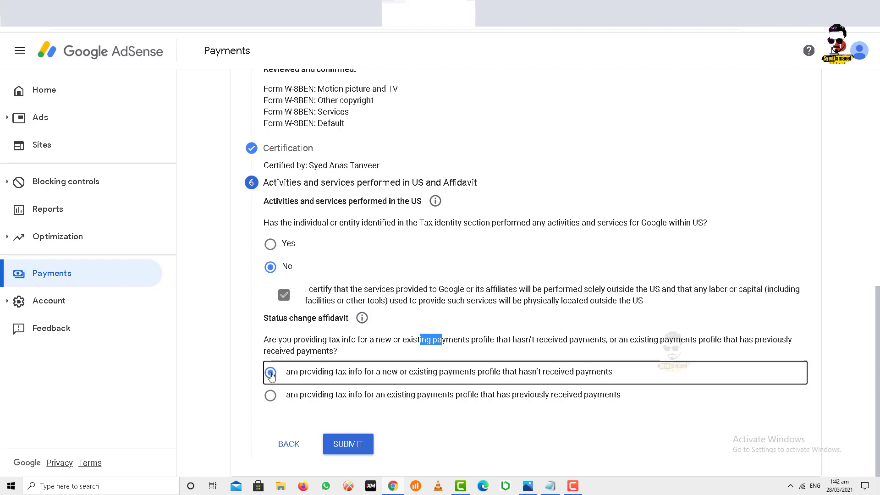
{"action": "left_click", "coordinate": [271, 396]}
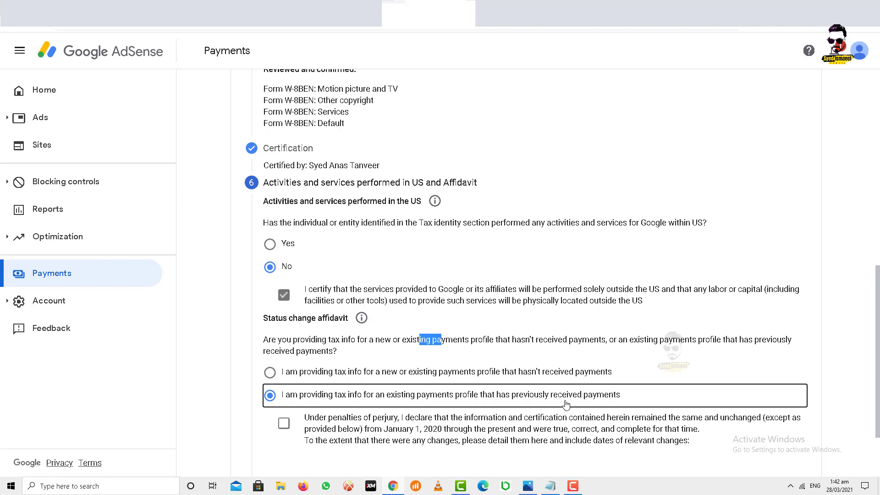
{"action": "scroll", "coordinate": [443, 200], "scroll_direction": "down", "scroll_amount": 2}
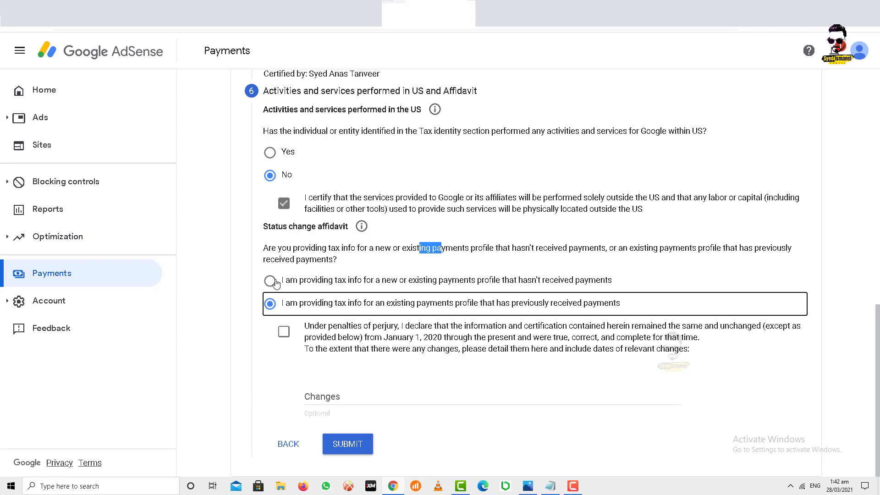
{"action": "left_click", "coordinate": [283, 334]}
{"action": "scroll", "coordinate": [329, 314], "scroll_direction": "up", "scroll_amount": 2}
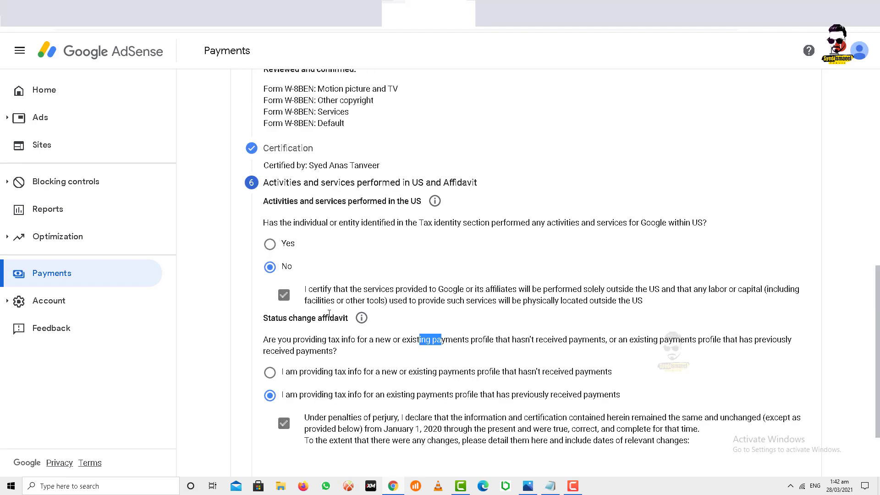
{"action": "scroll", "coordinate": [329, 313], "scroll_direction": "down", "scroll_amount": 2}
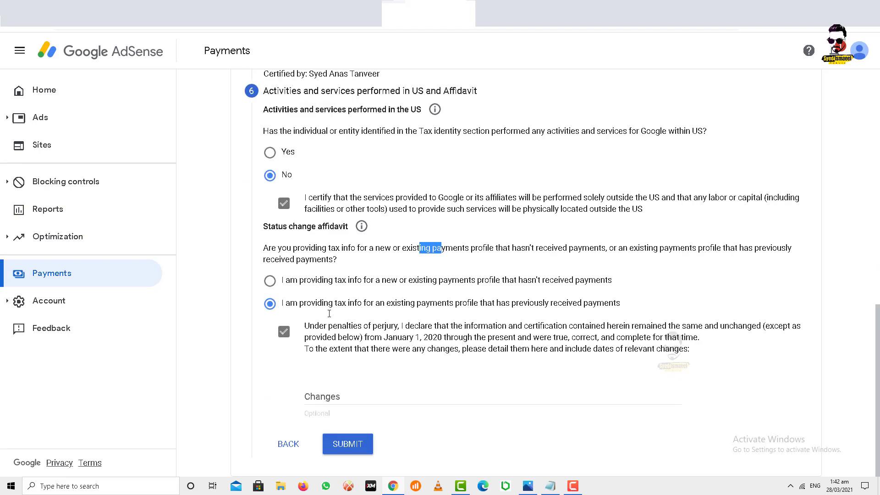
{"action": "left_click", "coordinate": [347, 444]}
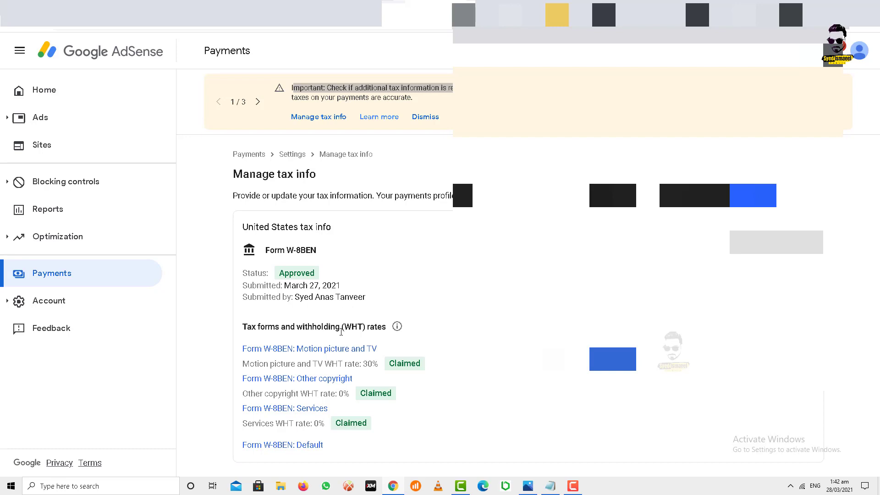
Review the W-8BEN's Approved status, March 27, 2021 submission date, and 0% withholding rates
{"action": "left_click_drag", "start_coordinate": [269, 274], "coordinate": [339, 275]}
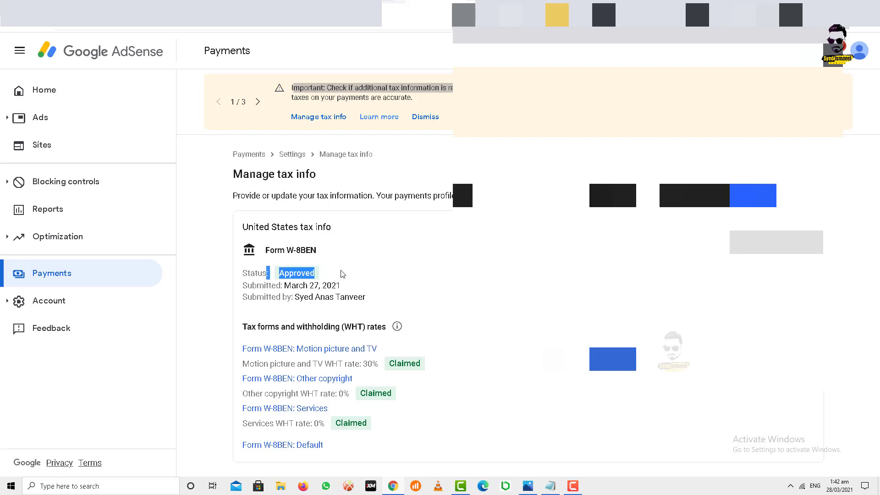
{"action": "left_click_drag", "start_coordinate": [283, 286], "coordinate": [326, 286]}
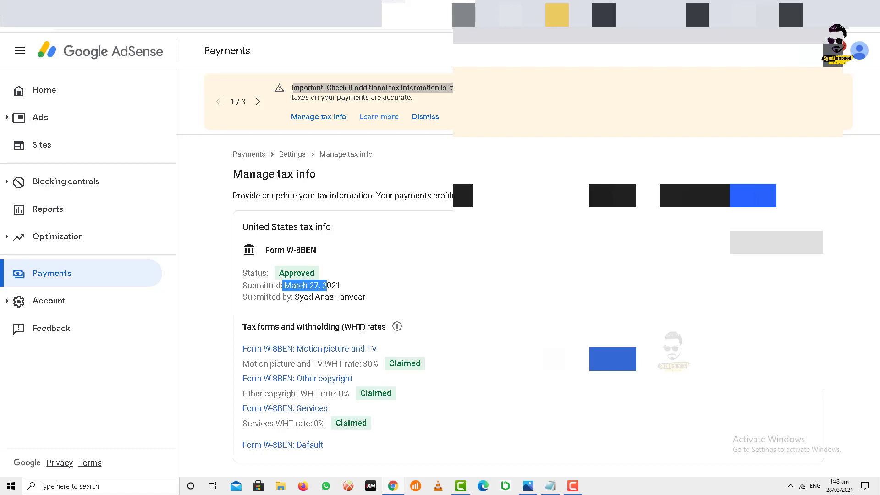
{"action": "left_click", "coordinate": [406, 264]}
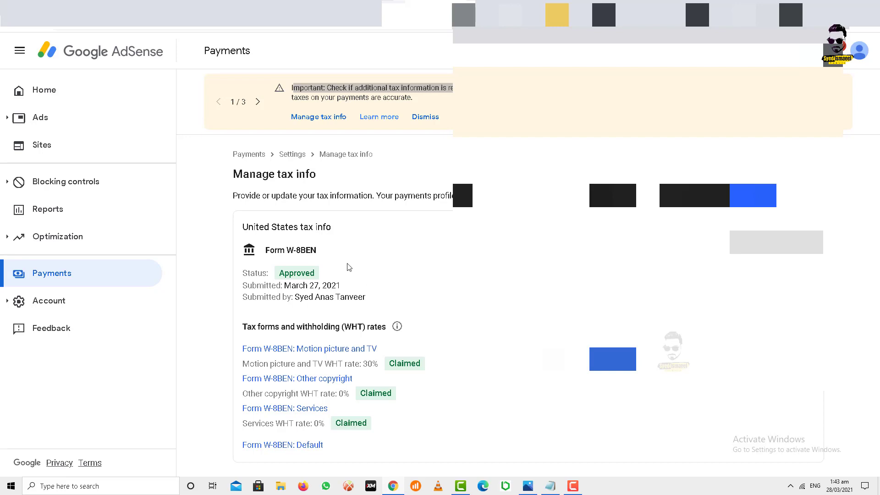
{"action": "left_click_drag", "start_coordinate": [336, 195], "coordinate": [331, 227]}
{"action": "left_click", "coordinate": [303, 193]}
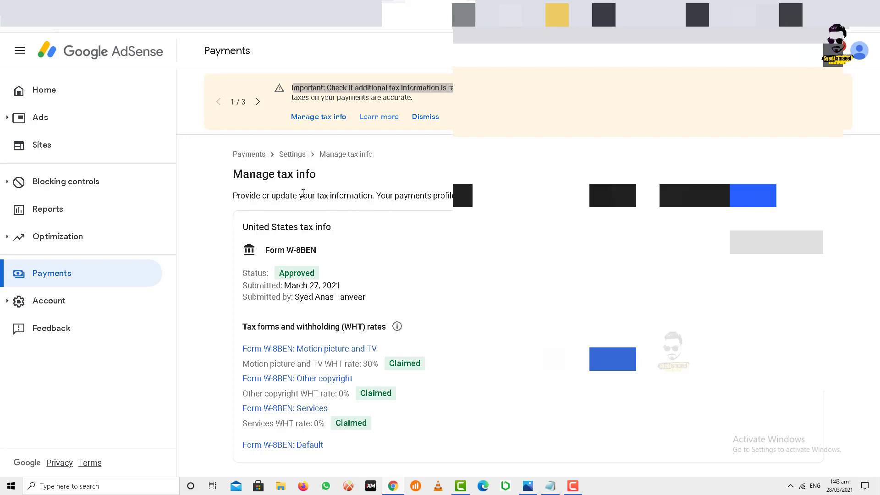